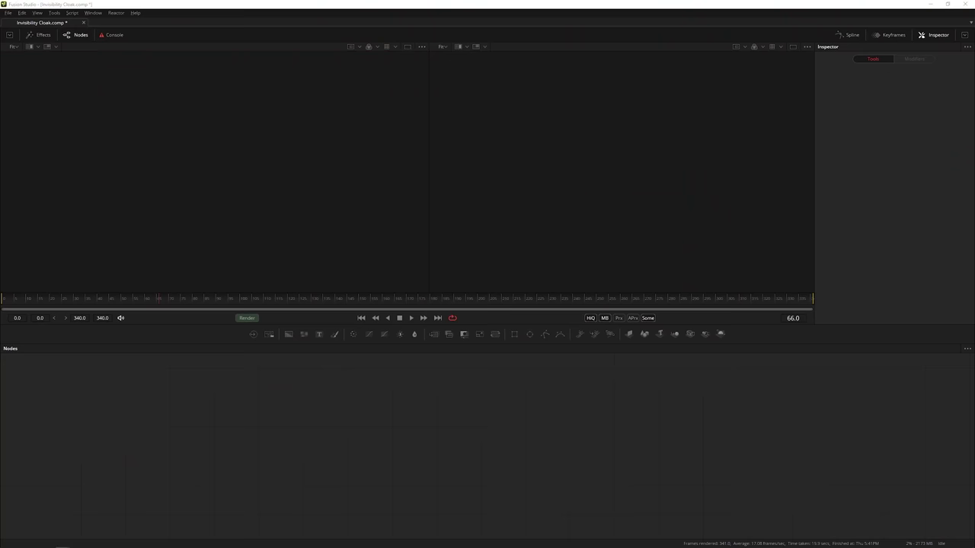
# - Import A001_C011.mov and A001_C012.mov as Loader nodes, preview both, then switch to a single viewer
pyautogui.moveTo(319, 487); pyautogui.dragTo(216, 392)
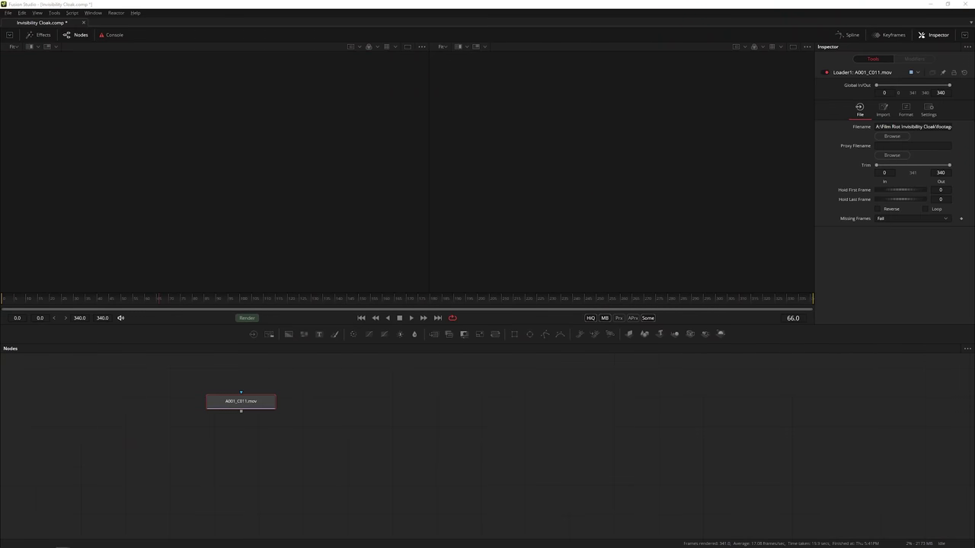
pyautogui.moveTo(336, 345); pyautogui.dragTo(695, 402)
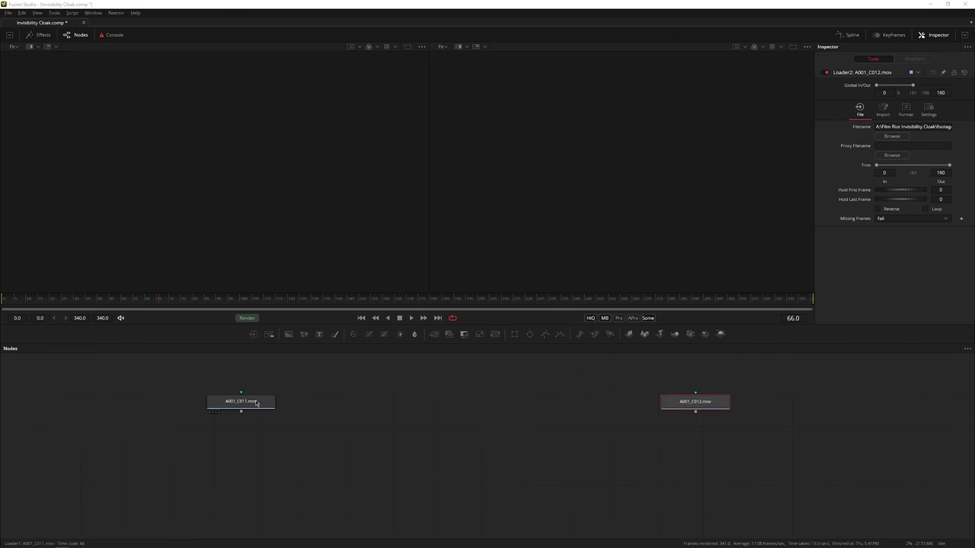
pyautogui.click(255, 402)
pyautogui.press('1')
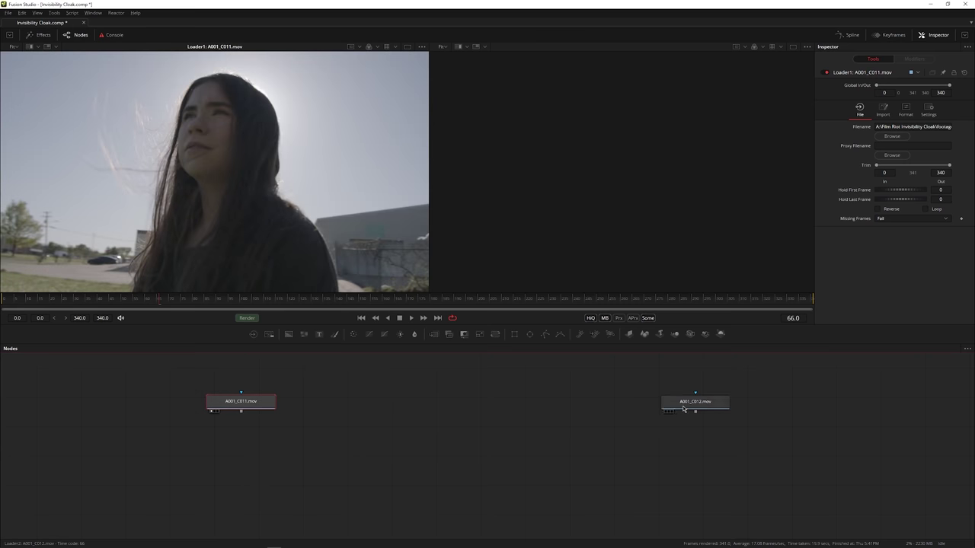
pyautogui.moveTo(683, 409); pyautogui.dragTo(589, 205)
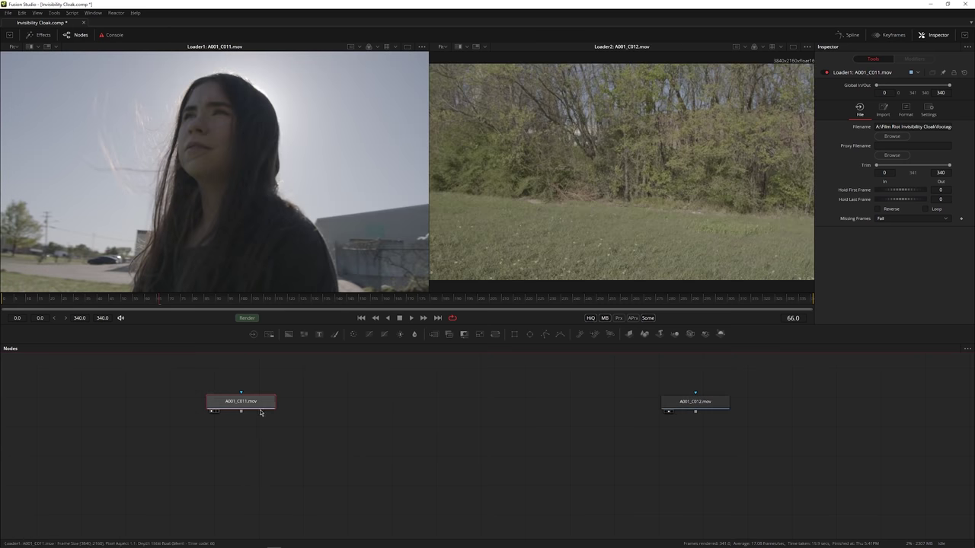
pyautogui.click(408, 48)
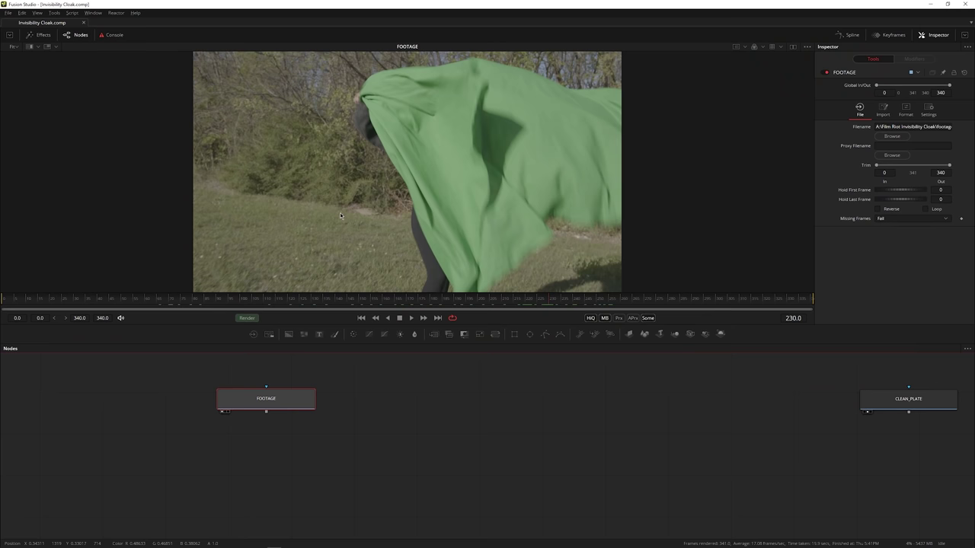
pyautogui.click(303, 401)
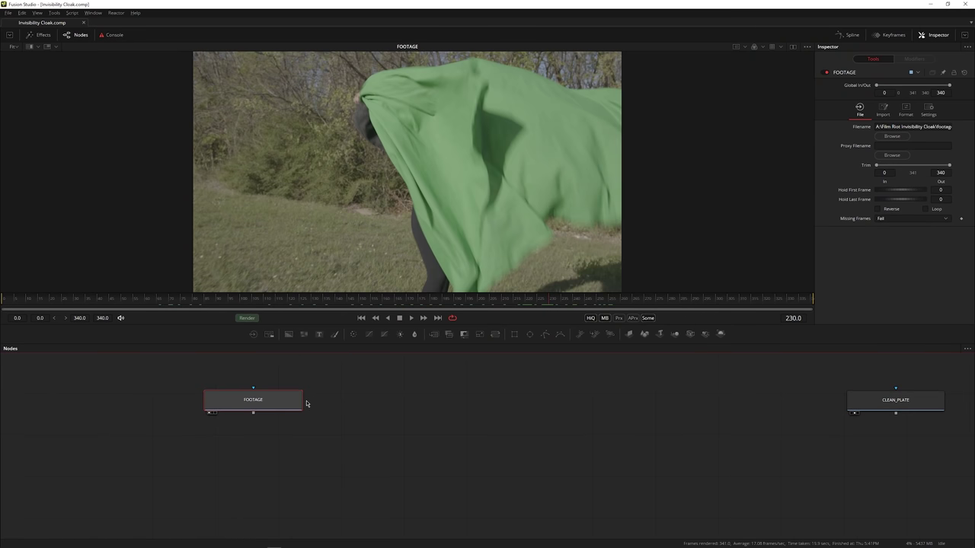
# - Add a Color Corrector after FOOTAGE with saturation 2.0 and hue -0.091
pyautogui.hotkey('shift', 'space')
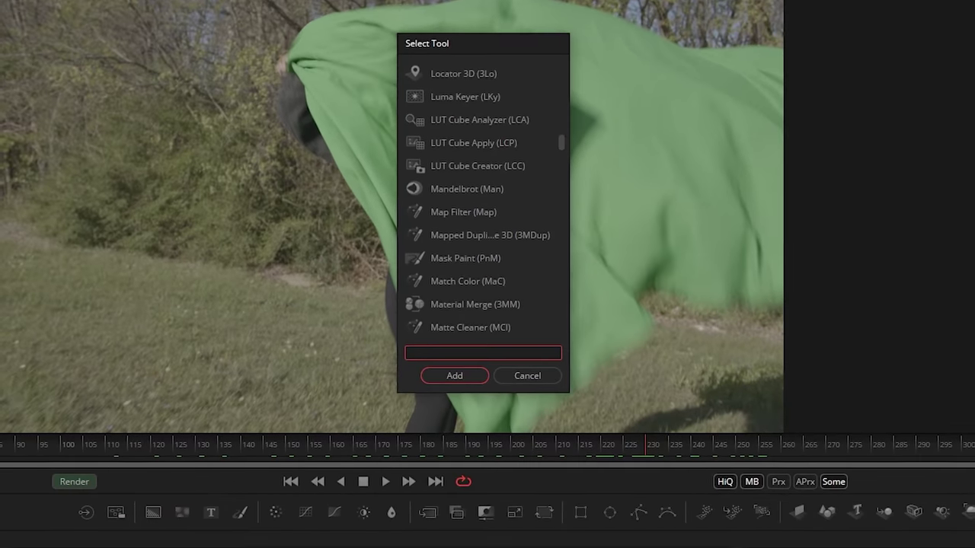
pyautogui.write('COLOR ')
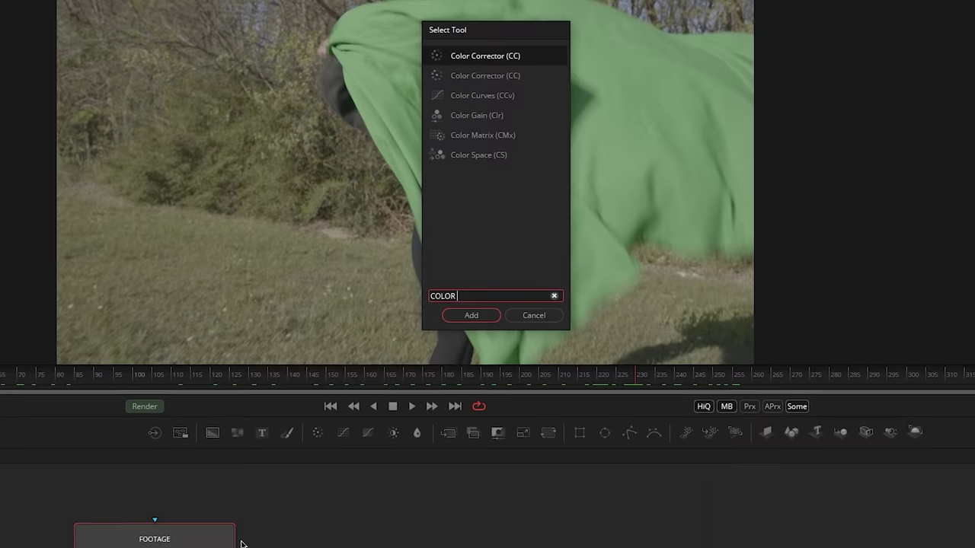
pyautogui.write('CORR')
pyautogui.press('Return')
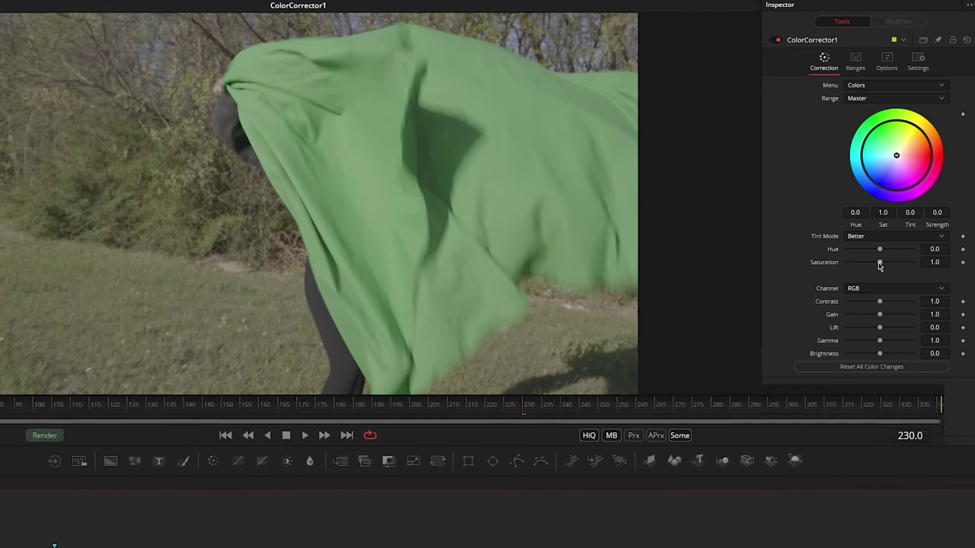
pyautogui.moveTo(877, 262); pyautogui.dragTo(913, 263)
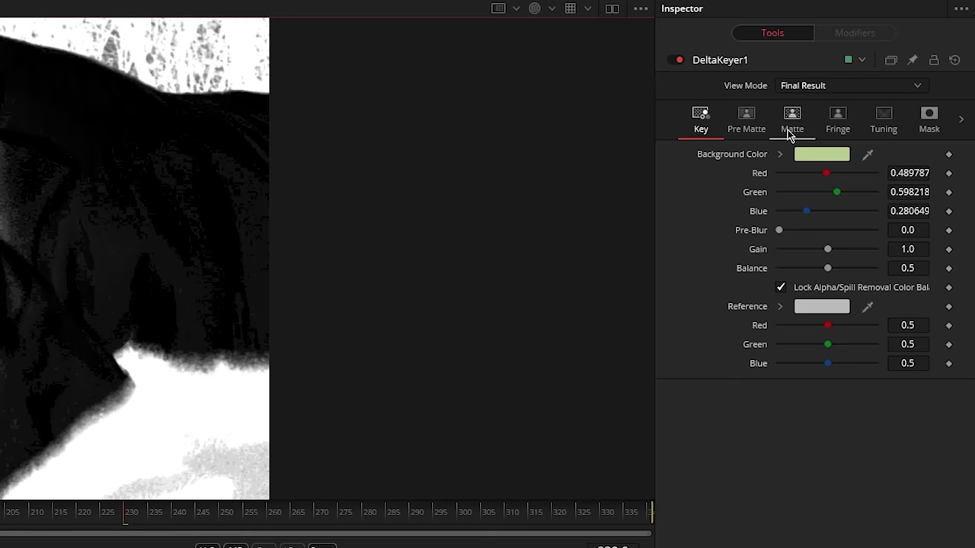
# - Set the Delta Keyer matte threshold to 0.261–0.628 and refine clean foreground/background, blur and erode
pyautogui.click(792, 126)
pyautogui.moveTo(779, 154); pyautogui.dragTo(811, 156)
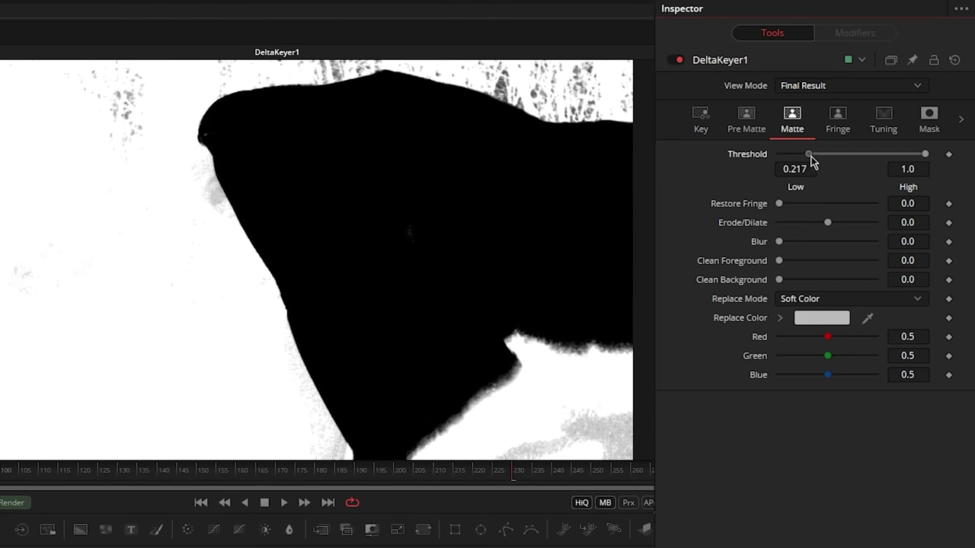
pyautogui.moveTo(926, 155); pyautogui.dragTo(880, 156)
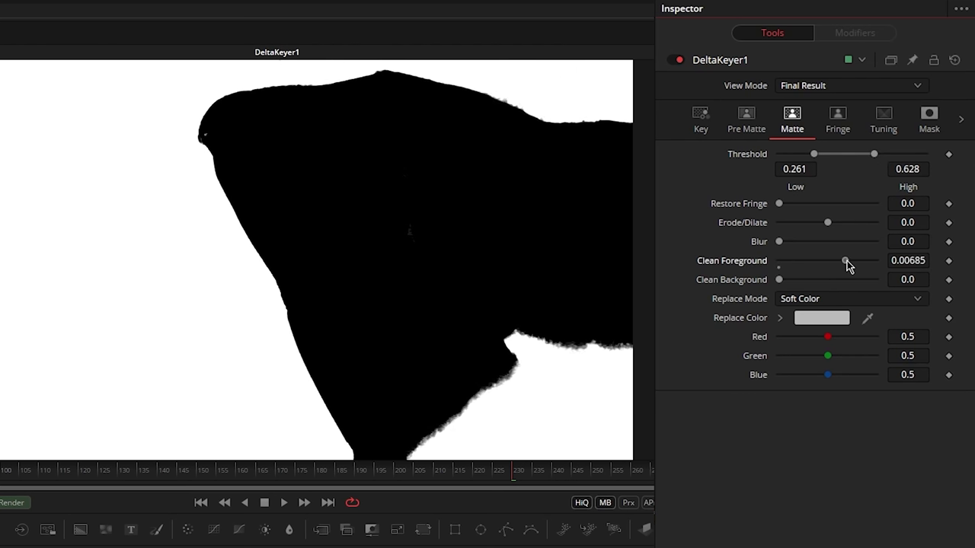
pyautogui.moveTo(847, 261); pyautogui.dragTo(842, 261)
pyautogui.moveTo(778, 279); pyautogui.dragTo(828, 283)
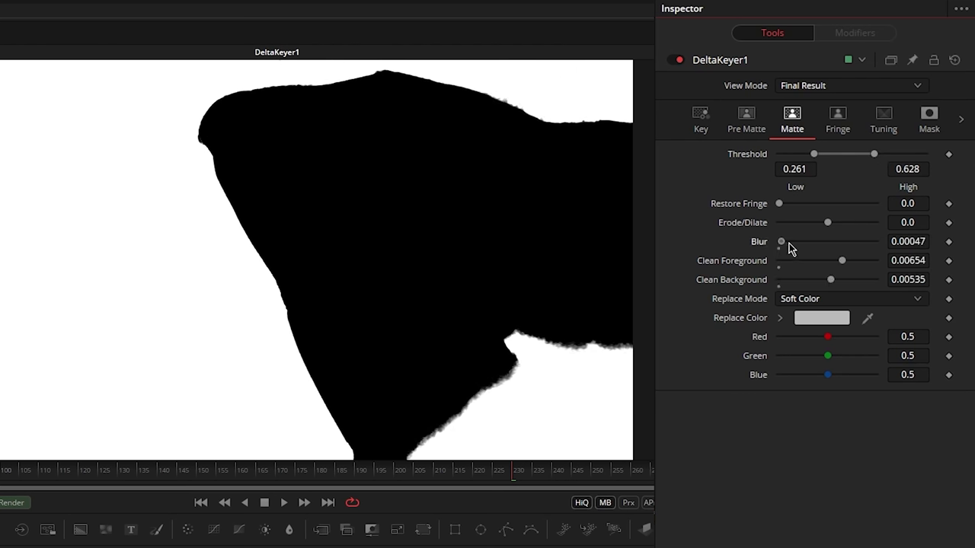
pyautogui.moveTo(789, 243); pyautogui.dragTo(796, 242)
pyautogui.moveTo(784, 207); pyautogui.dragTo(820, 223)
# - Show the keyed result in full colour with the Intermediate Result view mode
pyautogui.press('c')
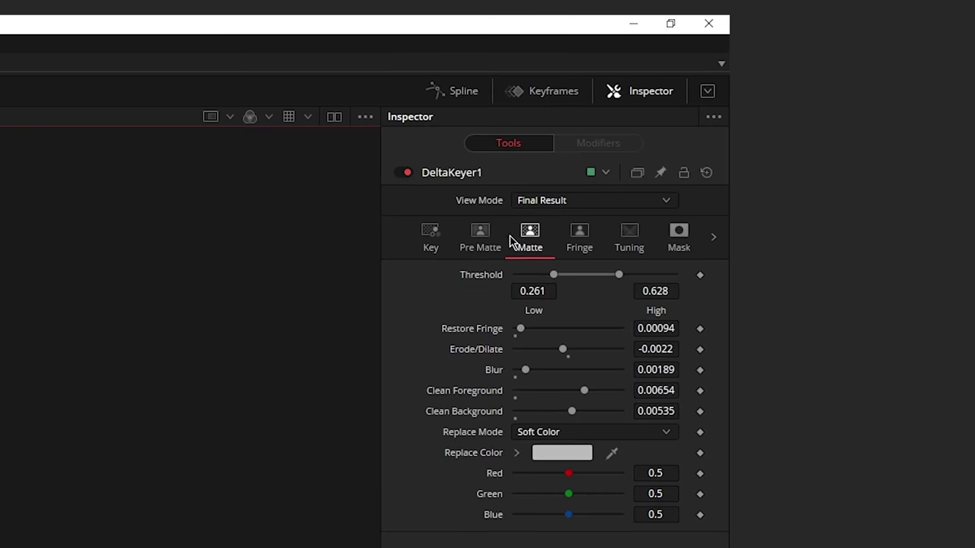
pyautogui.click(894, 84)
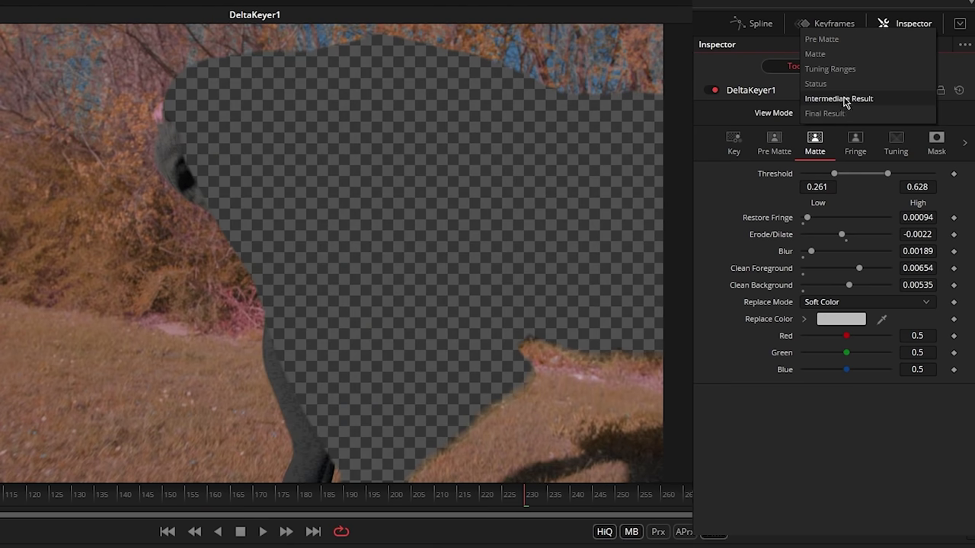
pyautogui.click(564, 182)
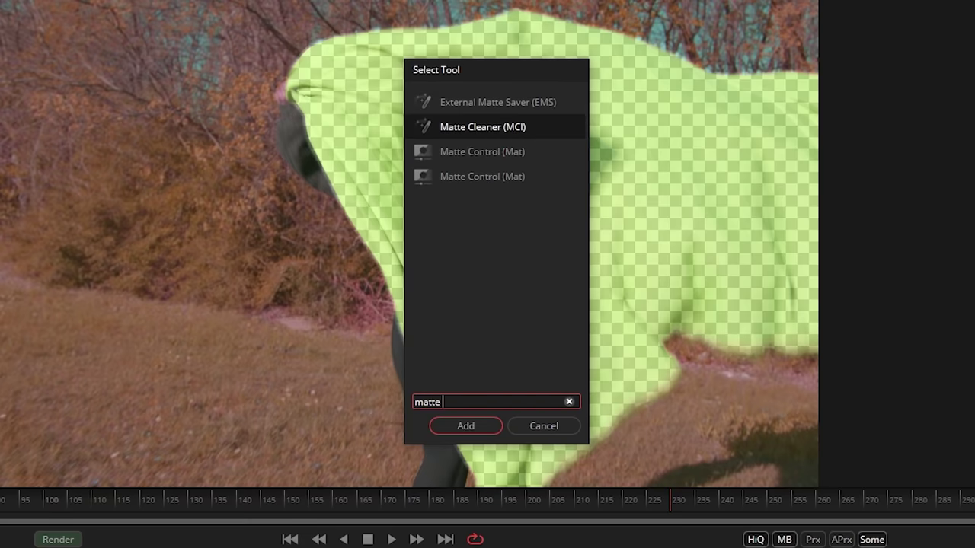
# - Add a Matte Control named KEY fed by FOOTAGE and the DeltaKeyer1 matte, plus a second copy
pyautogui.press('Down')
pyautogui.press('Return')
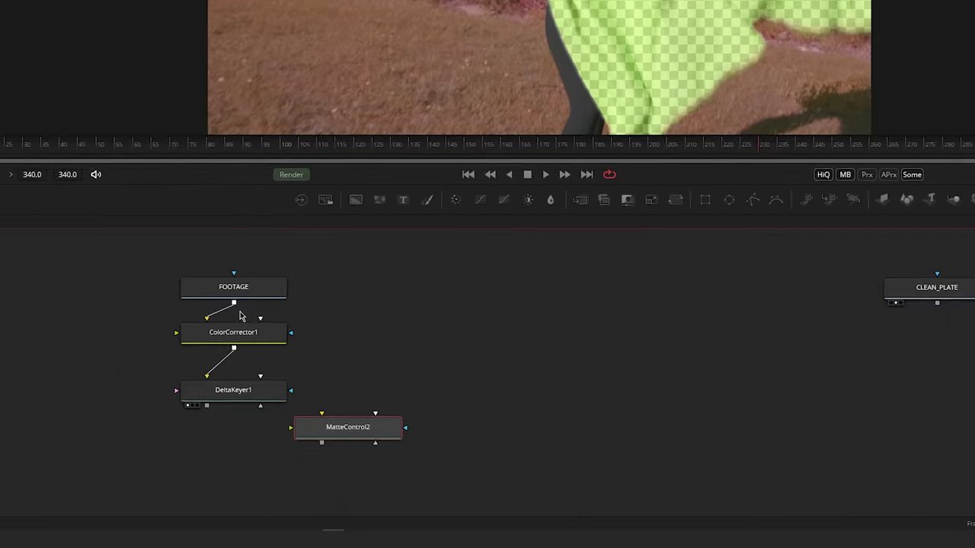
pyautogui.moveTo(234, 303); pyautogui.dragTo(433, 447)
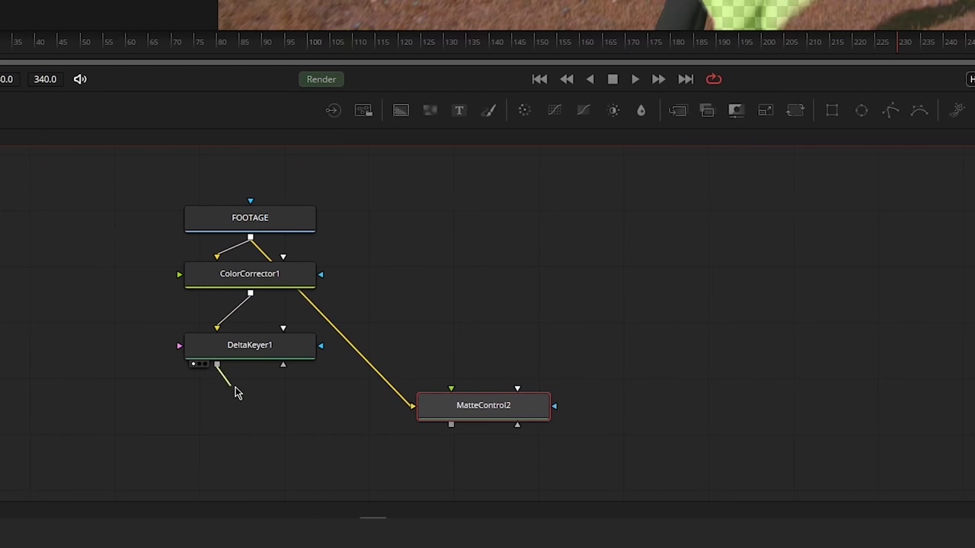
pyautogui.moveTo(235, 393); pyautogui.dragTo(518, 424)
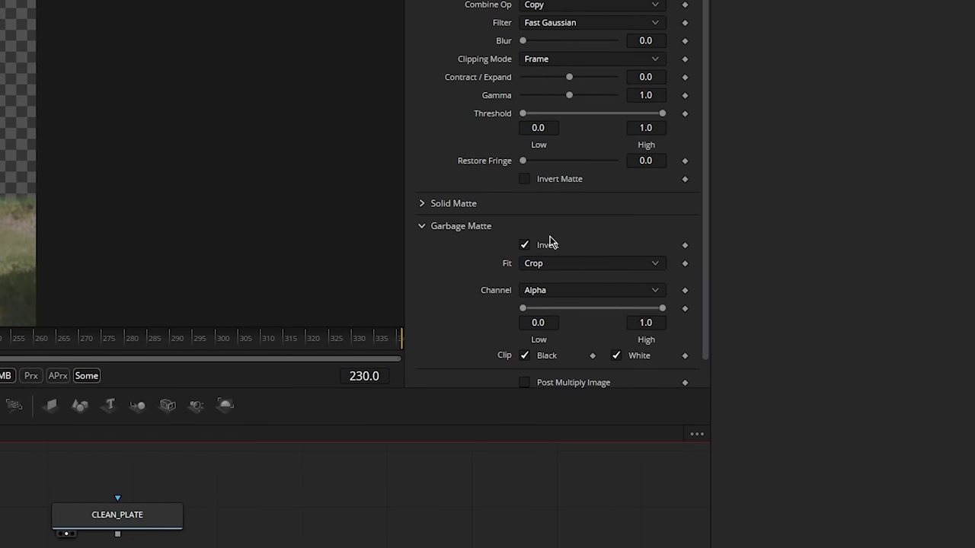
pyautogui.press('F2')
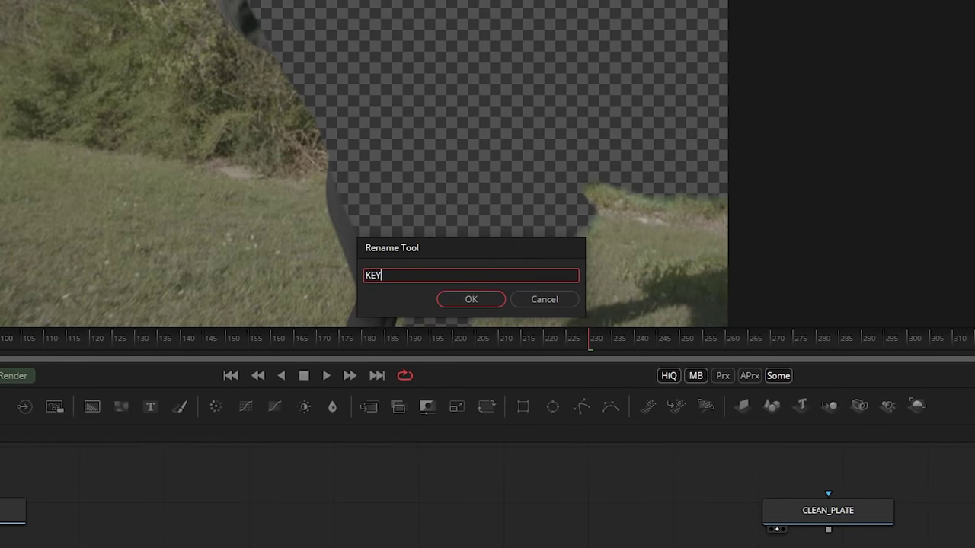
pyautogui.press('Return')
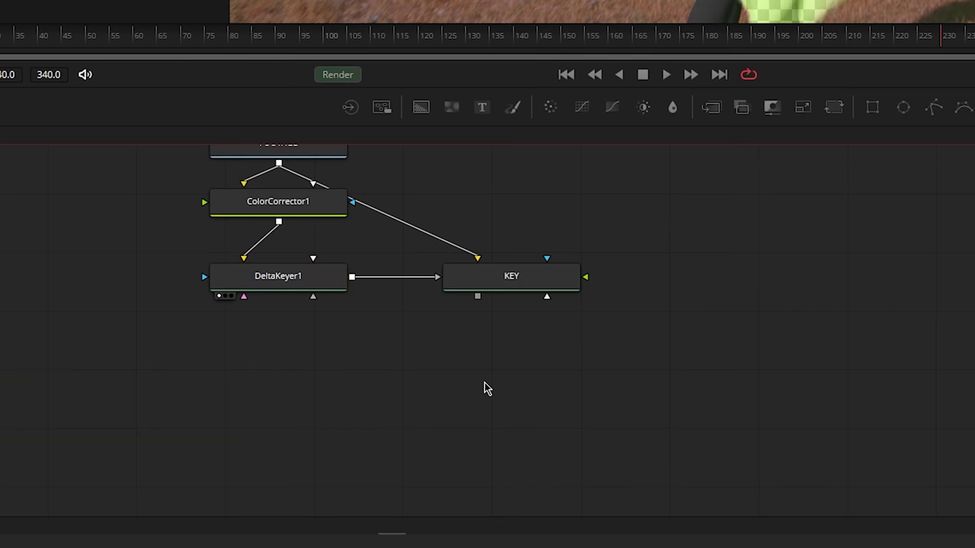
pyautogui.hotkey('ctrl', 'v')
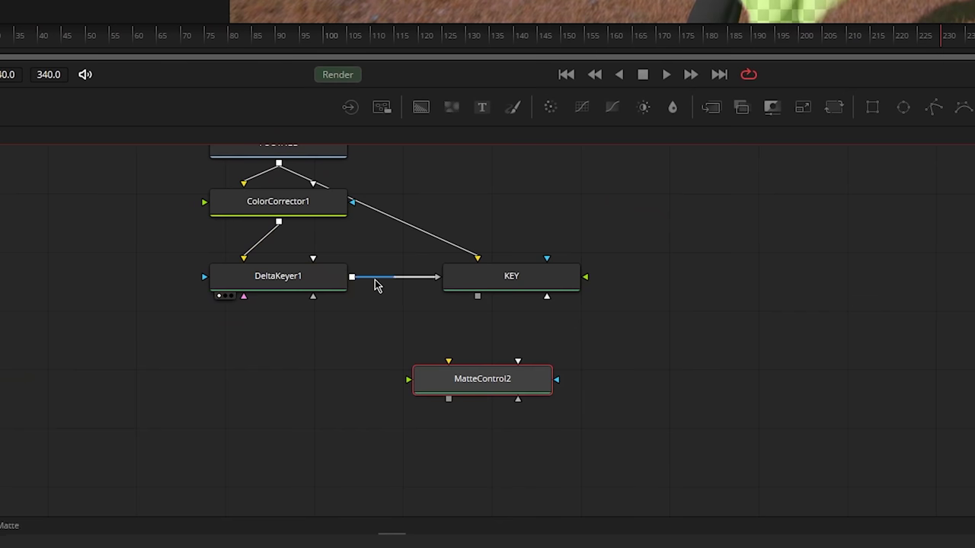
# - Feed DeltaKeyer1 into the second matte control, post-multiply it and rename it INVERTED_KEY
pyautogui.moveTo(352, 276); pyautogui.dragTo(527, 407)
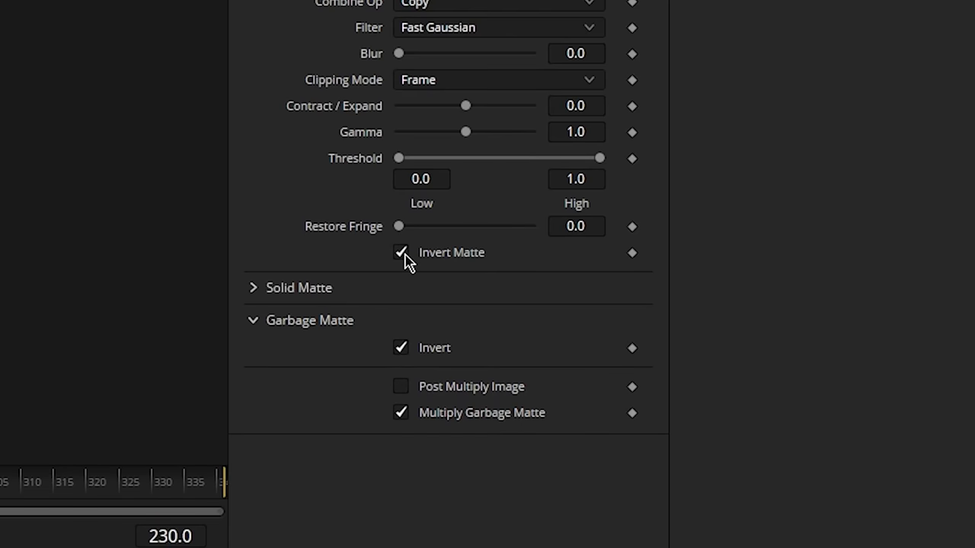
pyautogui.click(402, 388)
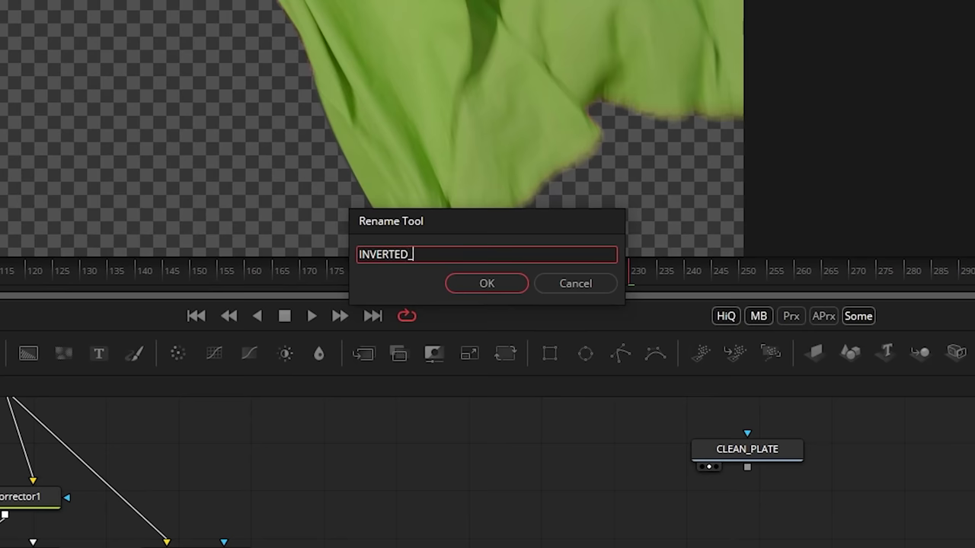
pyautogui.write('KEY')
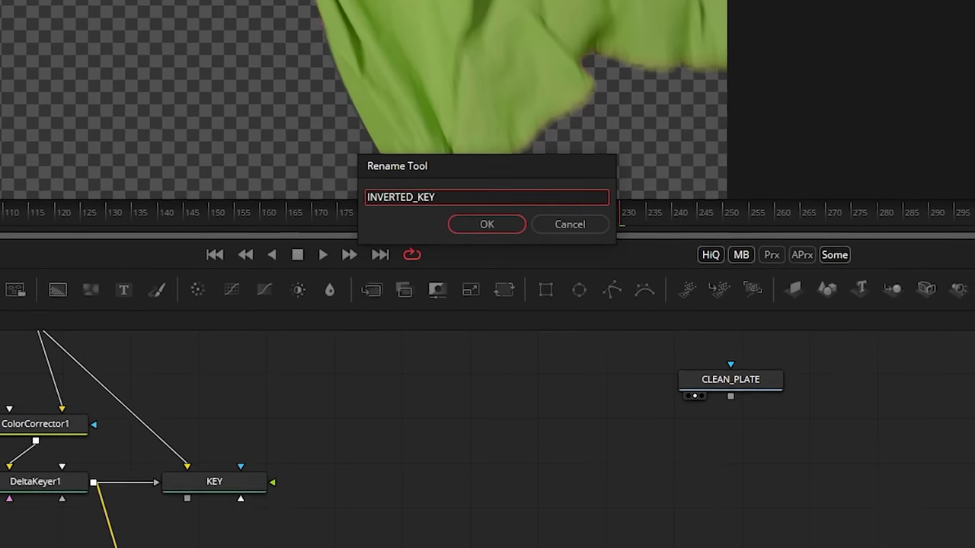
pyautogui.press('Return')
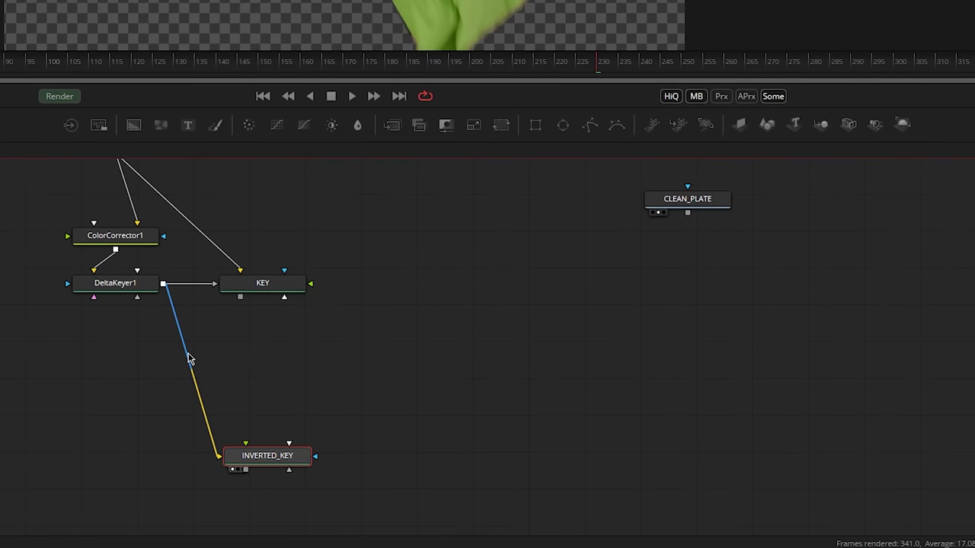
# - Add a bend point on the DeltaKeyer1 pipe and straighten it with INVERTED_KEY moved right
pyautogui.keyDown('alt'); pyautogui.click(187, 354); pyautogui.keyUp('alt')
pyautogui.moveTo(187, 355); pyautogui.dragTo(102, 457)
pyautogui.moveTo(292, 471); pyautogui.dragTo(635, 471)
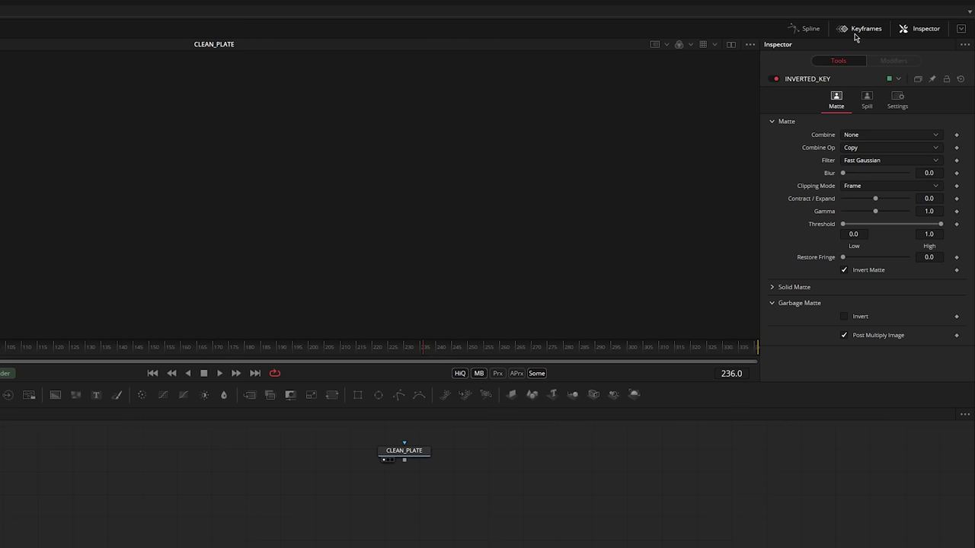
# - Shift the CLEAN_PLATE clip to start at frame 180 in the Keyframes view and scrub to check
pyautogui.click(861, 29)
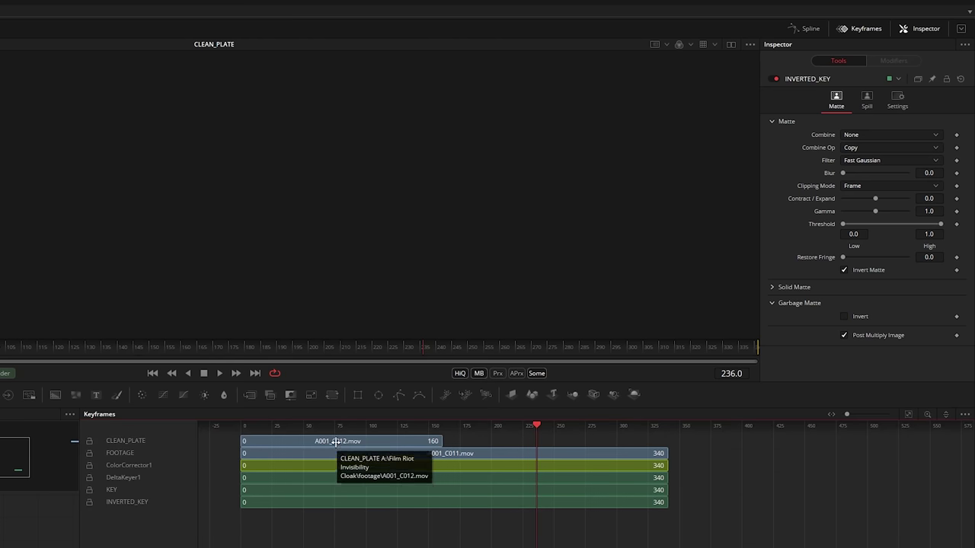
pyautogui.moveTo(341, 441); pyautogui.dragTo(561, 441)
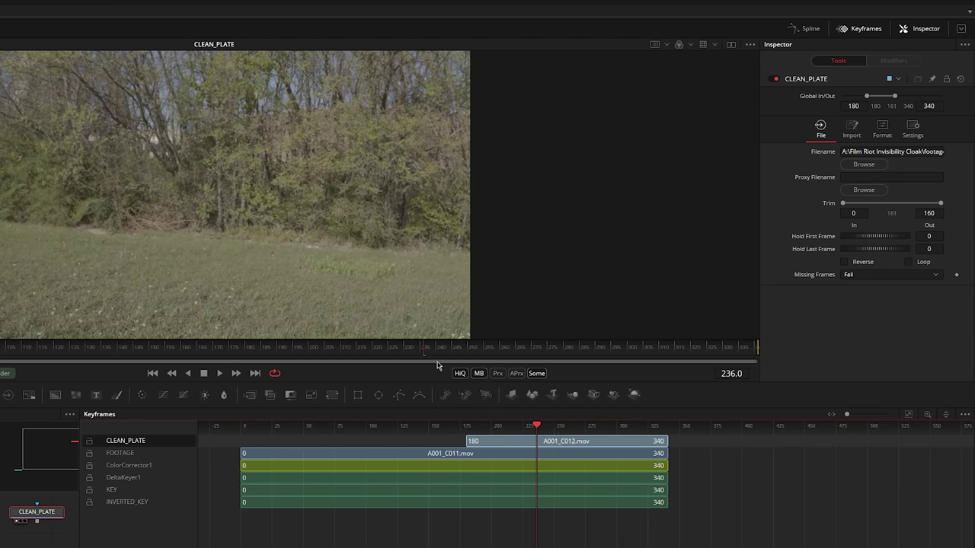
pyautogui.moveTo(438, 366)
pyautogui.mouseDown()
pyautogui.moveTo(477, 350)
pyautogui.moveTo(383, 355)
pyautogui.moveTo(427, 367)
pyautogui.mouseUp()
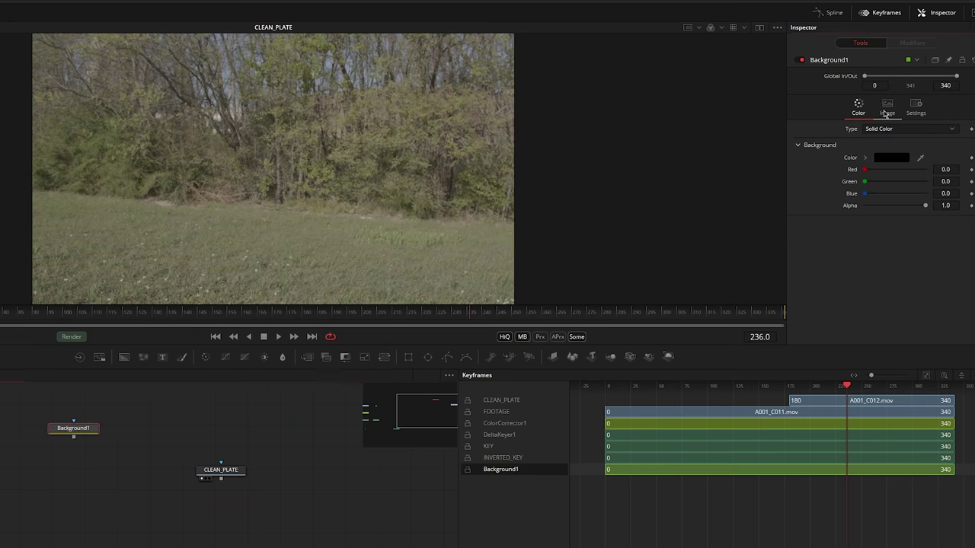
# - Set Background1's width to 3840 and wire CLEAN_PLATE into Merge1's foreground
pyautogui.click(887, 108)
pyautogui.click(945, 157)
pyautogui.write('3840')
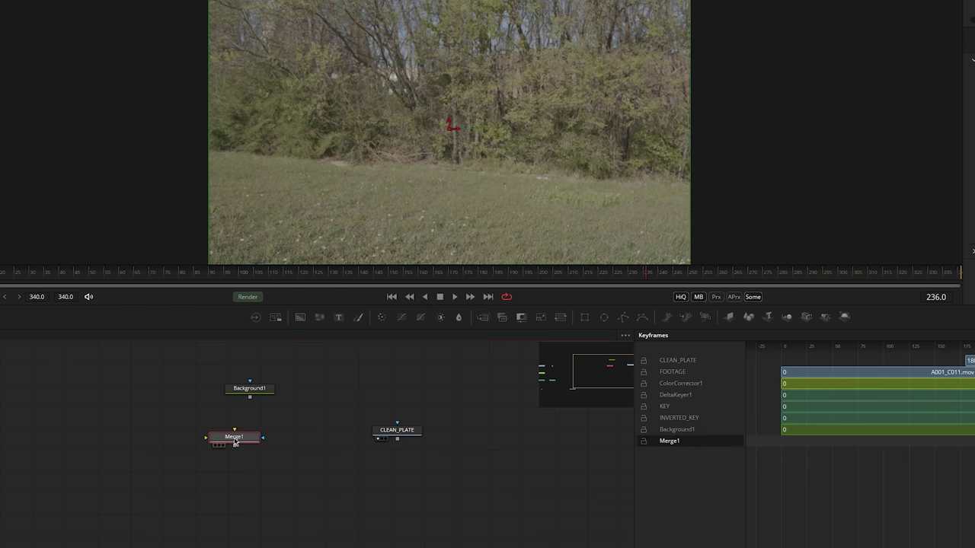
pyautogui.press('Delete')
pyautogui.moveTo(397, 439); pyautogui.dragTo(365, 496)
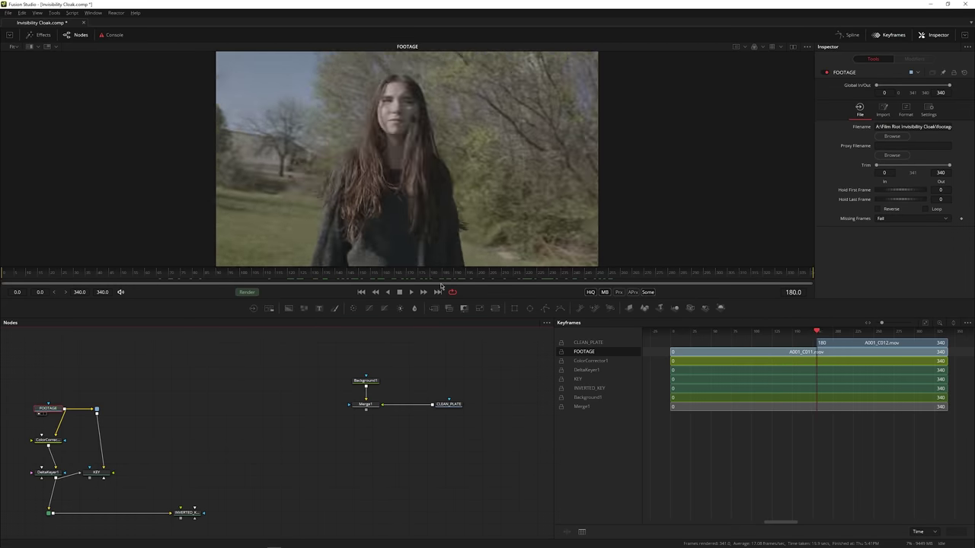
# - View Merge1 and add a Tracker node after it
pyautogui.click(373, 408)
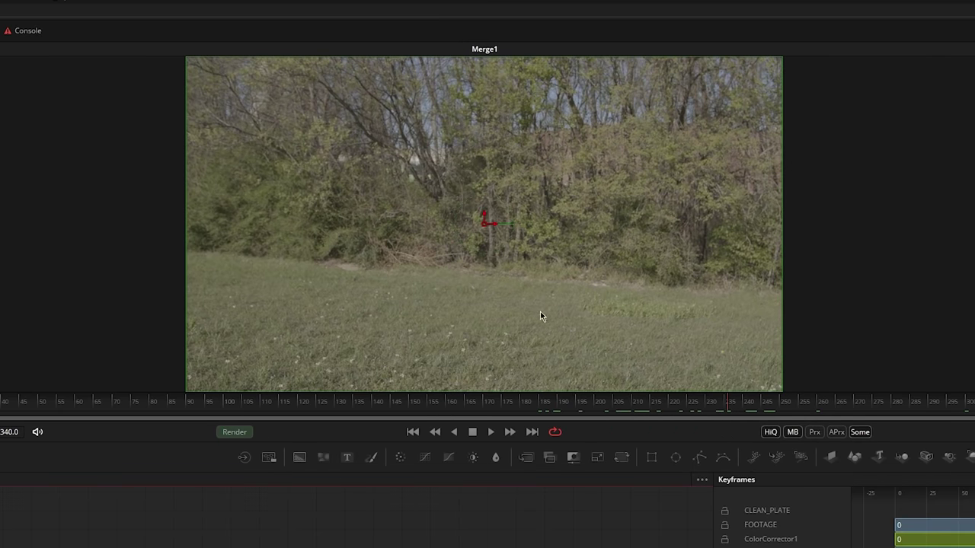
pyautogui.hotkey('ctrl', 'space')
pyautogui.write('tracker')
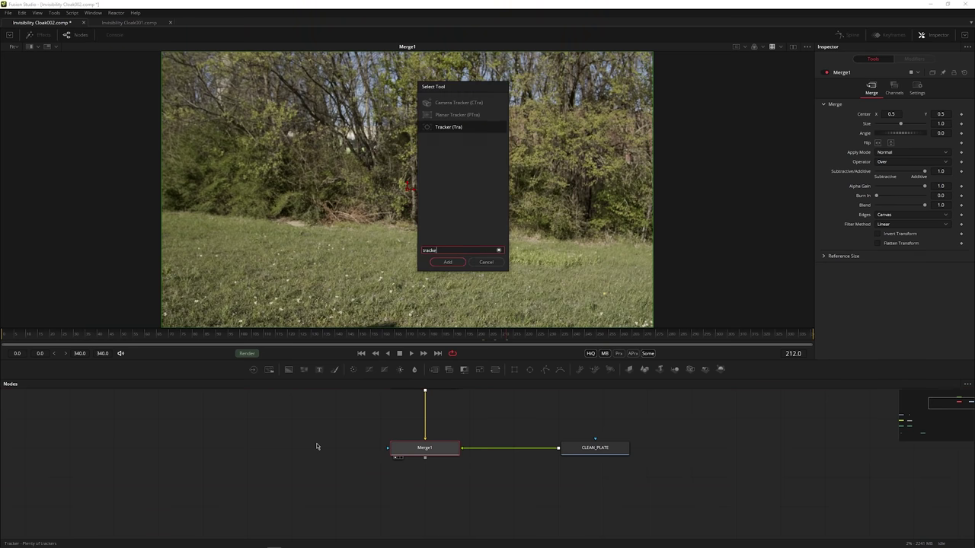
pyautogui.press('Return')
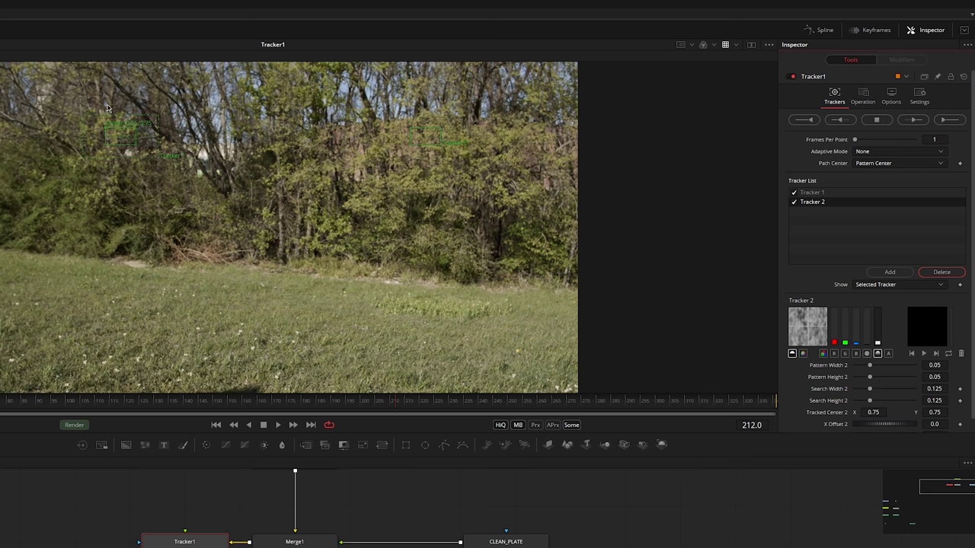
# - Track both tracking points forward from frame 180 to 340
pyautogui.click(131, 152)
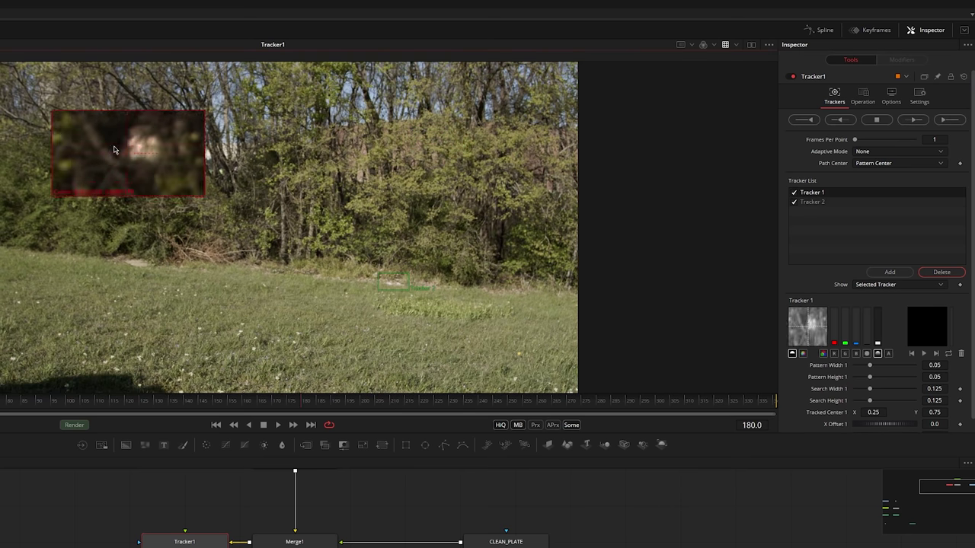
pyautogui.click(393, 282)
pyautogui.click(913, 120)
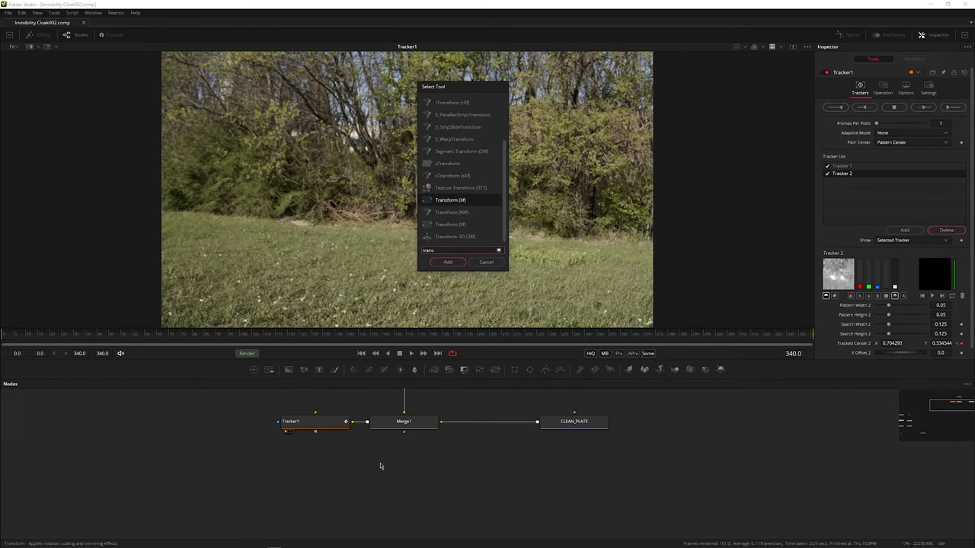
# - Add a Transform with center and angle linked to Tracker1's steady data, then scrub to verify
pyautogui.press('Return')
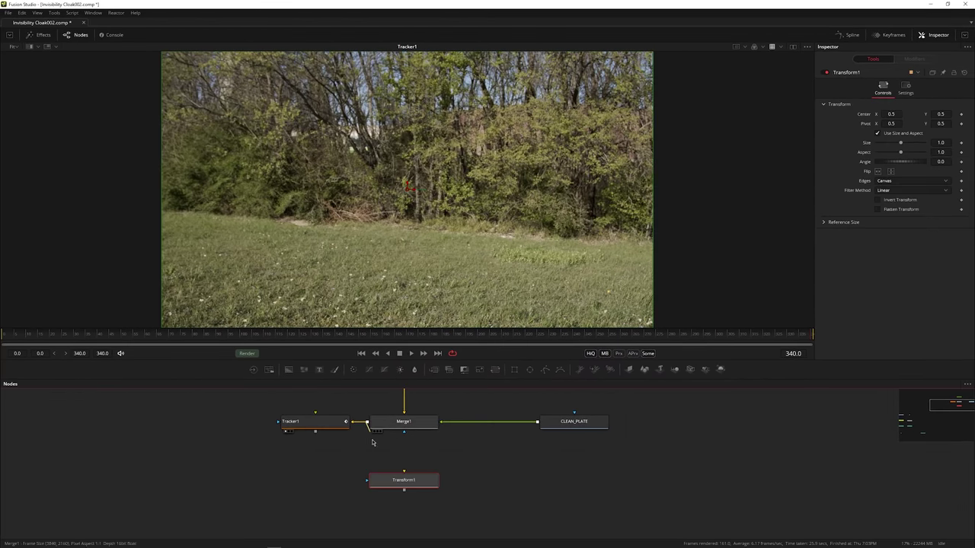
pyautogui.rightClick(867, 118)
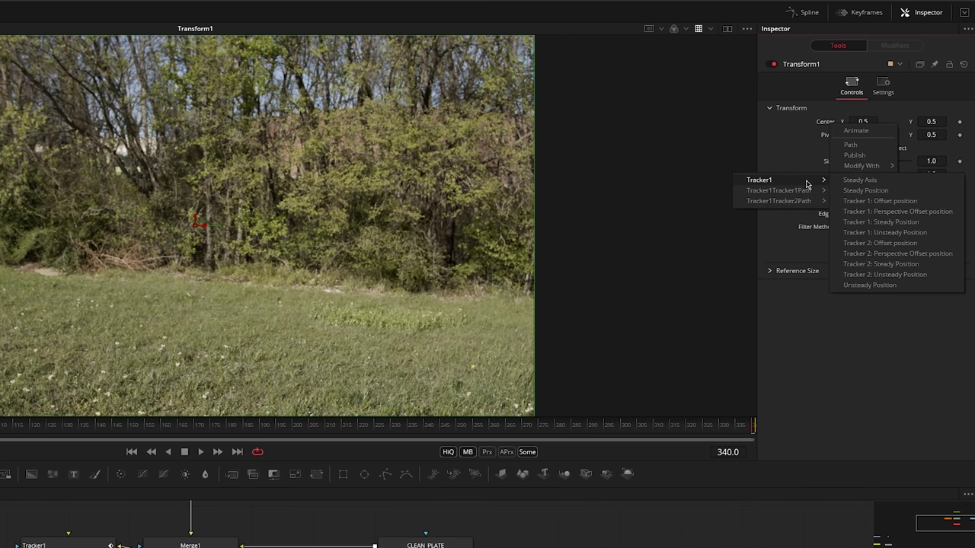
pyautogui.click(845, 191)
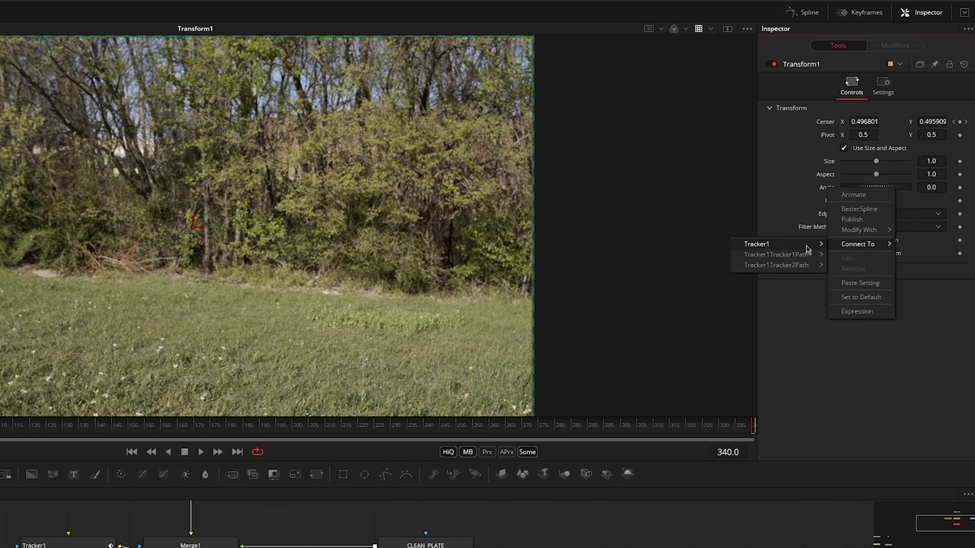
pyautogui.click(698, 254)
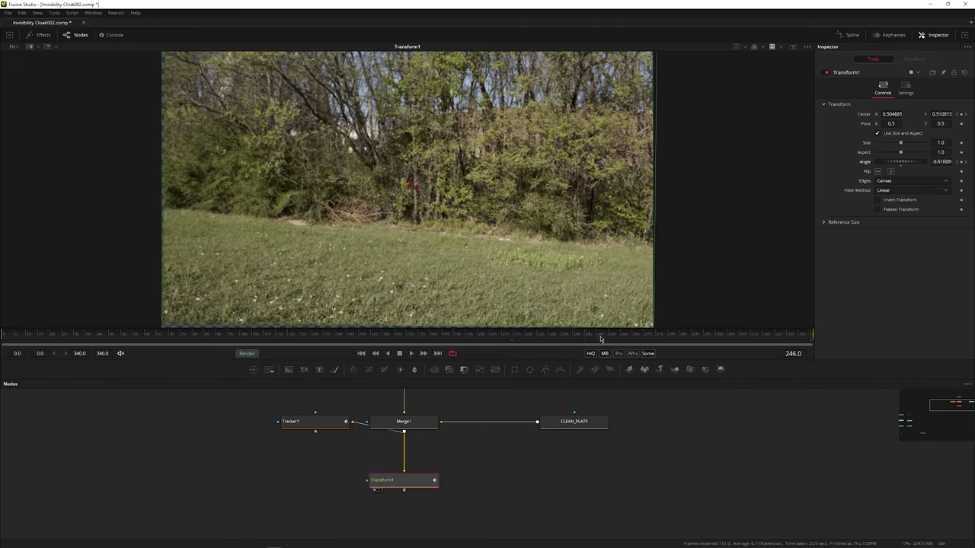
pyautogui.moveTo(556, 330); pyautogui.dragTo(793, 336)
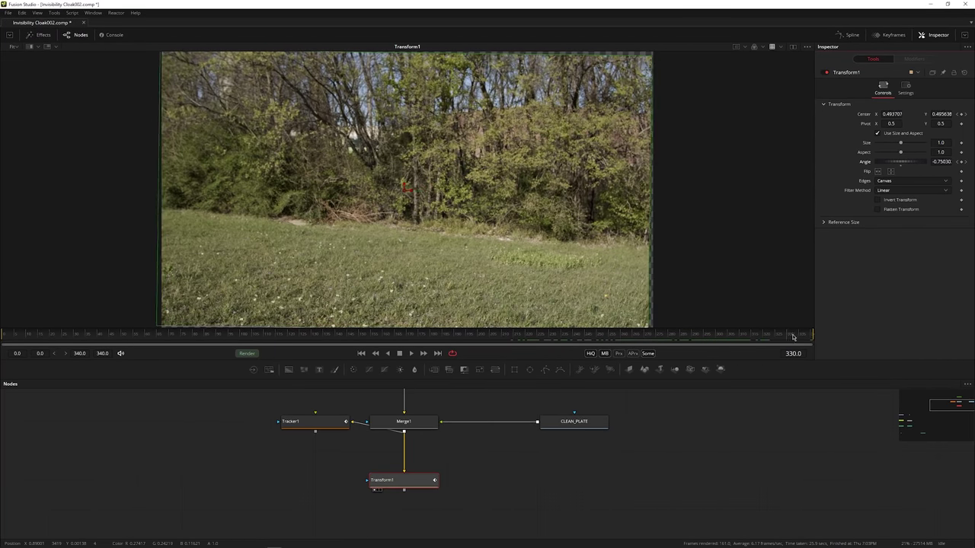
# - Add a Merge layering the clean plate over the footage, blend lowered to about half
pyautogui.click(223, 485)
pyautogui.hotkey('shift', 'space')
pyautogui.write('merge')
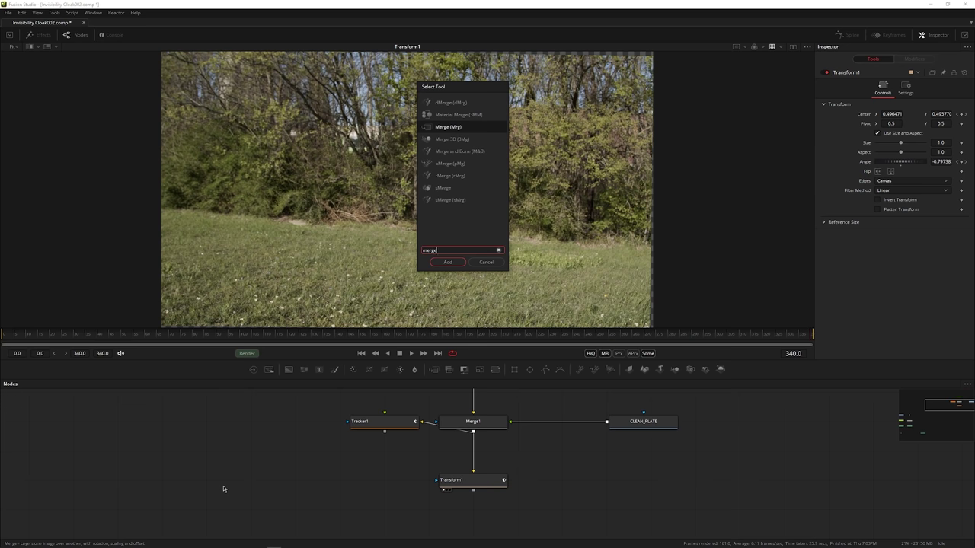
pyautogui.press('Return')
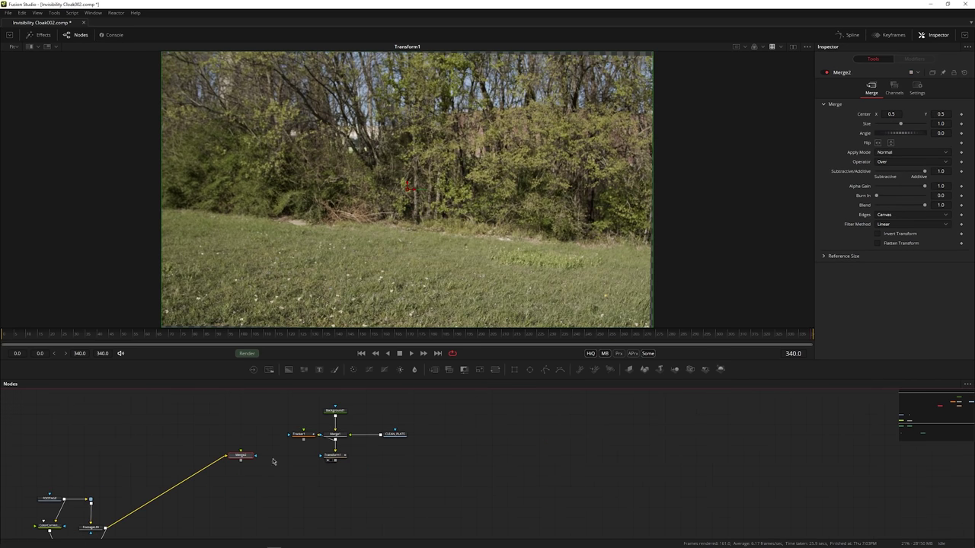
pyautogui.moveTo(924, 207); pyautogui.dragTo(901, 206)
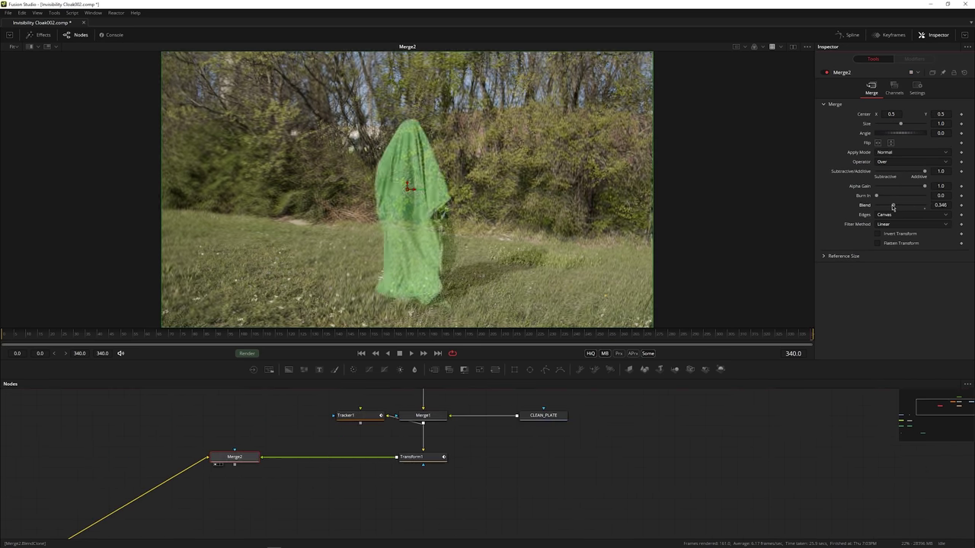
# - Insert Transform2 between Transform1 and Merge2, nudging its angle and position for alignment
pyautogui.hotkey('shift', 'space')
pyautogui.write('trans')
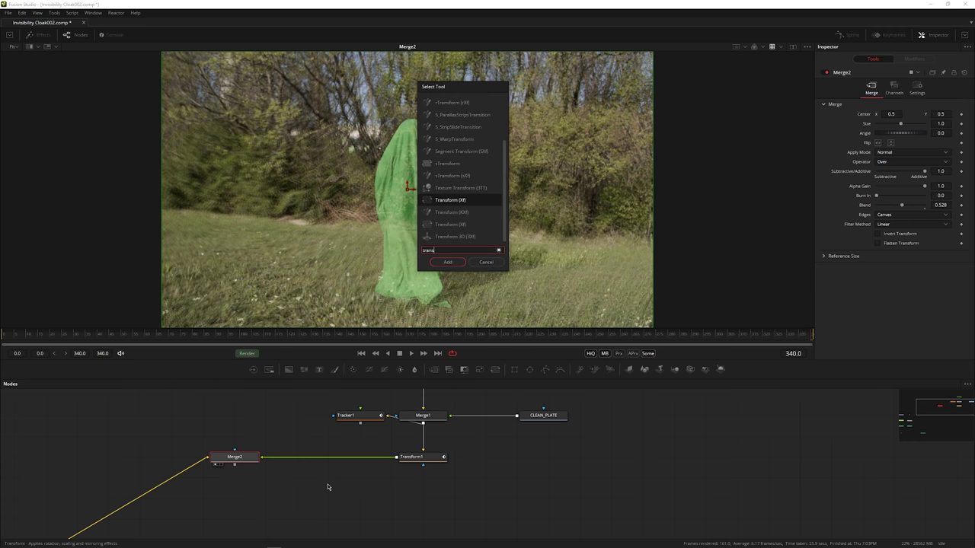
pyautogui.press('Return')
pyautogui.moveTo(171, 457); pyautogui.dragTo(203, 415)
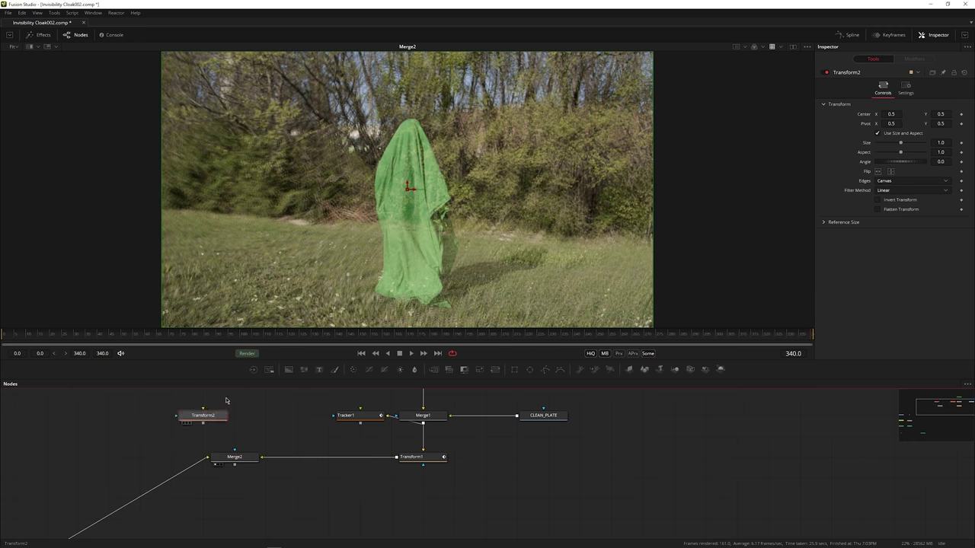
pyautogui.hotkey('ctrl', 'shift', 'v')
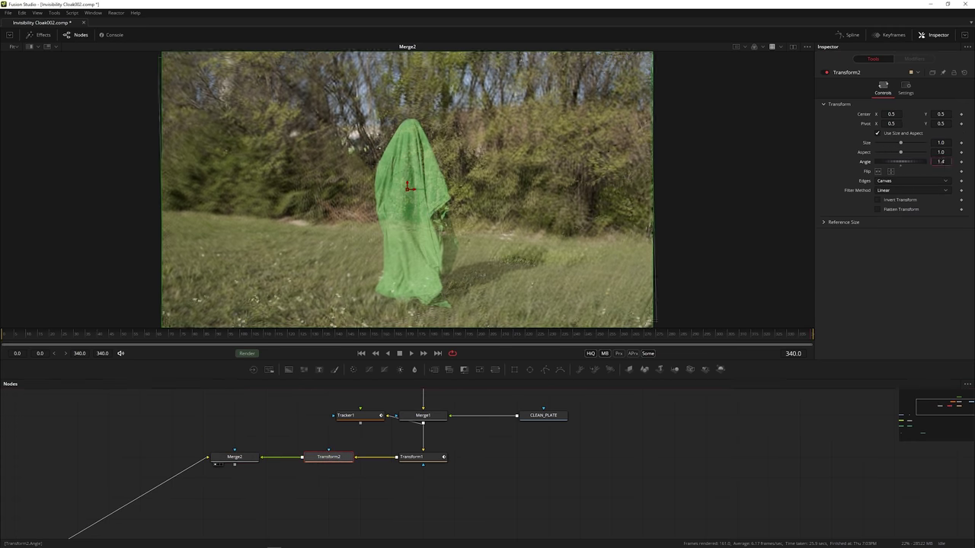
pyautogui.moveTo(660, 196); pyautogui.dragTo(658, 199)
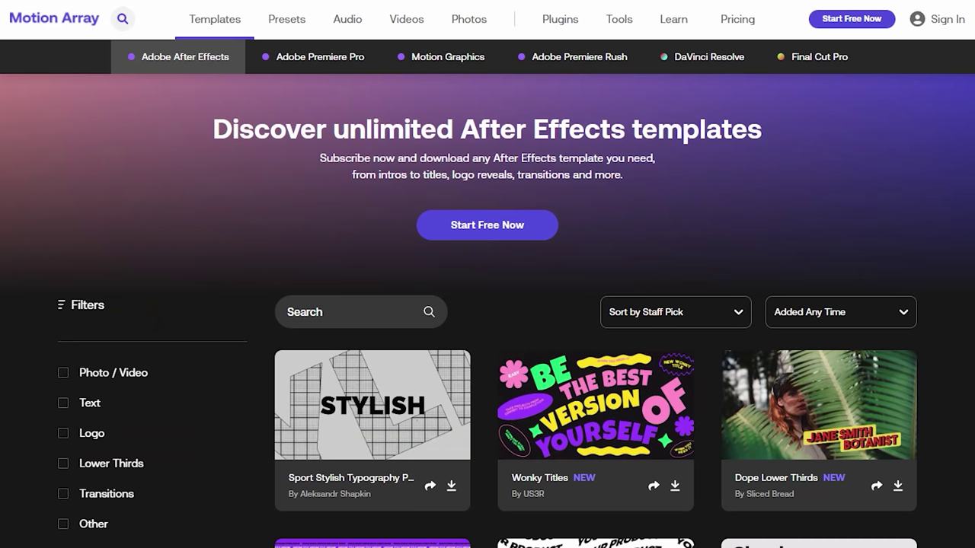
# - Browse the Premiere Pro, Final Cut Pro and motion graphics template categories
pyautogui.click(320, 56)
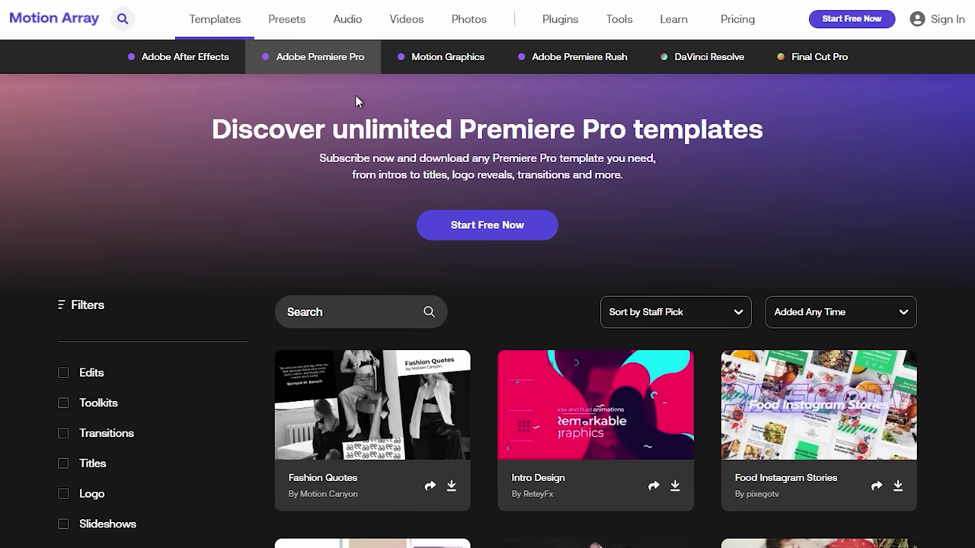
pyautogui.click(809, 57)
pyautogui.click(448, 58)
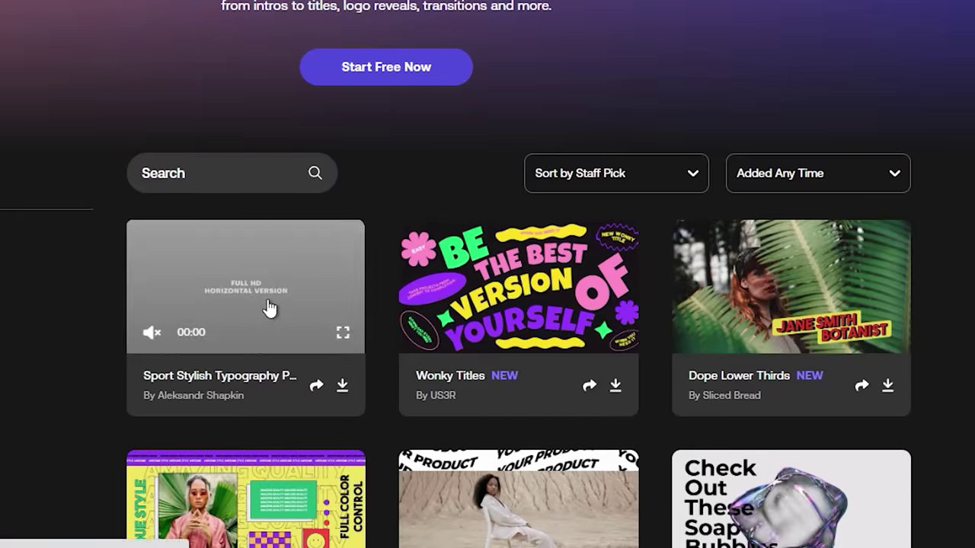
# - Open the first typography template, then filter the templates to Lower Thirds
pyautogui.click(239, 282)
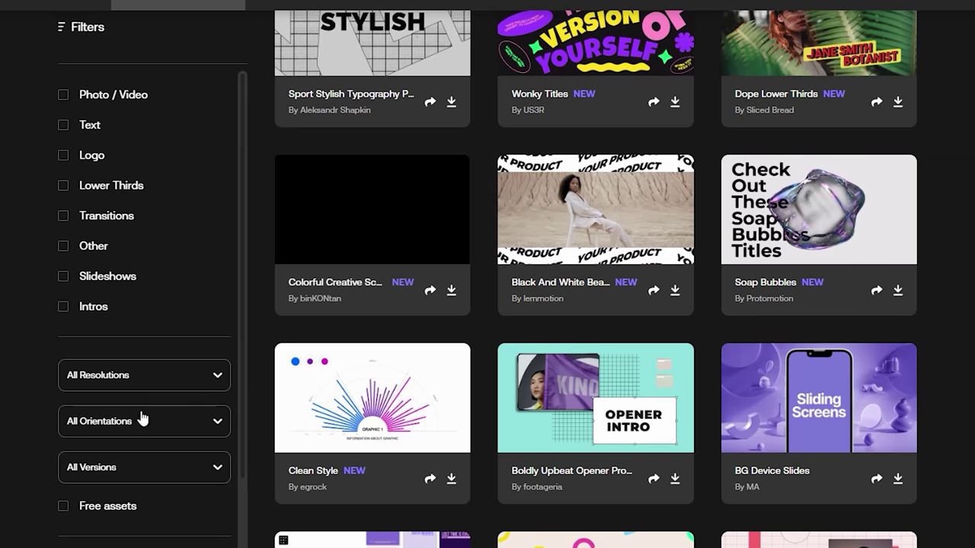
pyautogui.click(161, 377)
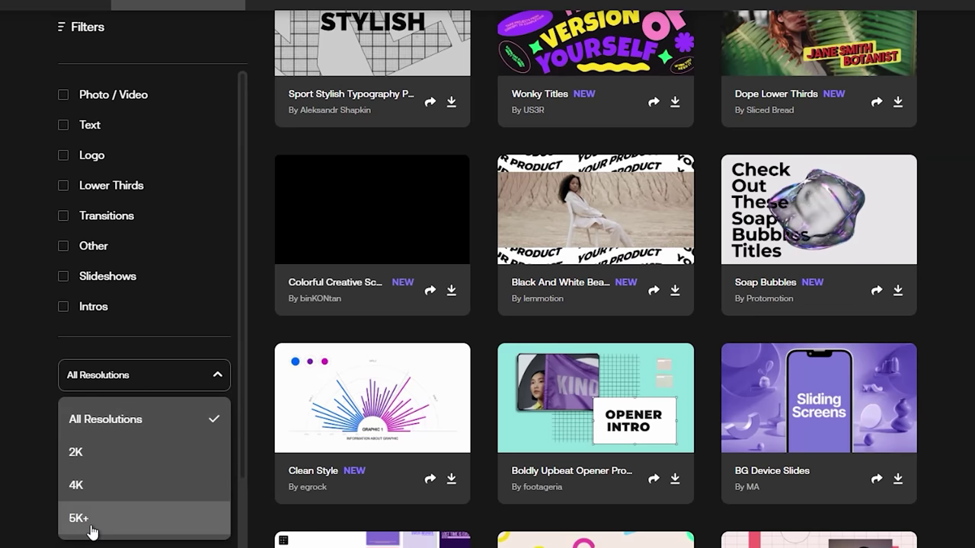
pyautogui.click(63, 187)
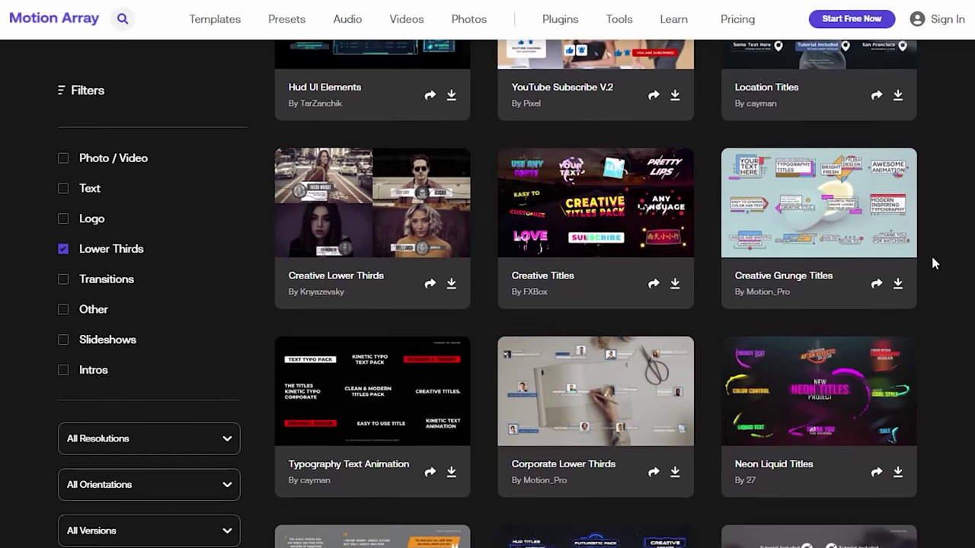
pyautogui.scroll(-3, 930, 253)
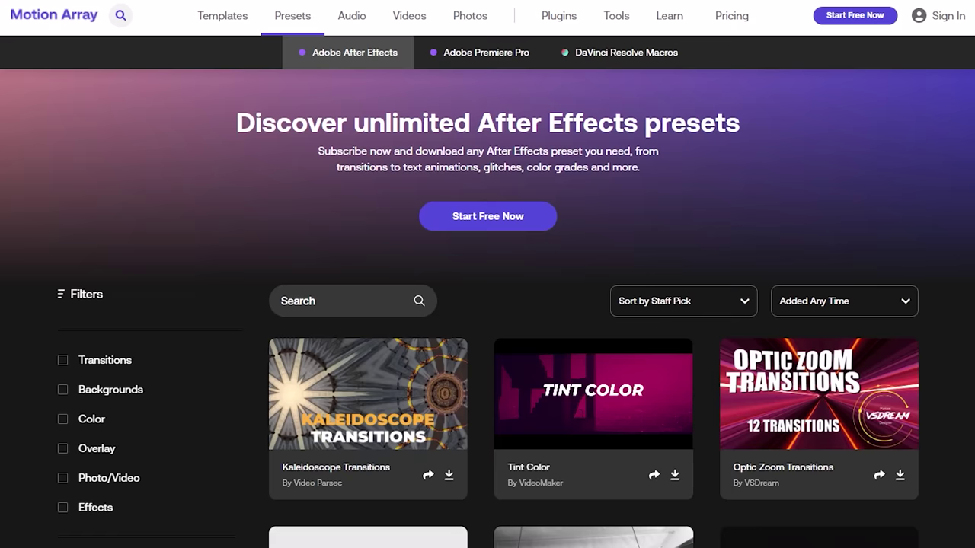
pyautogui.scroll(-3, 488, 308)
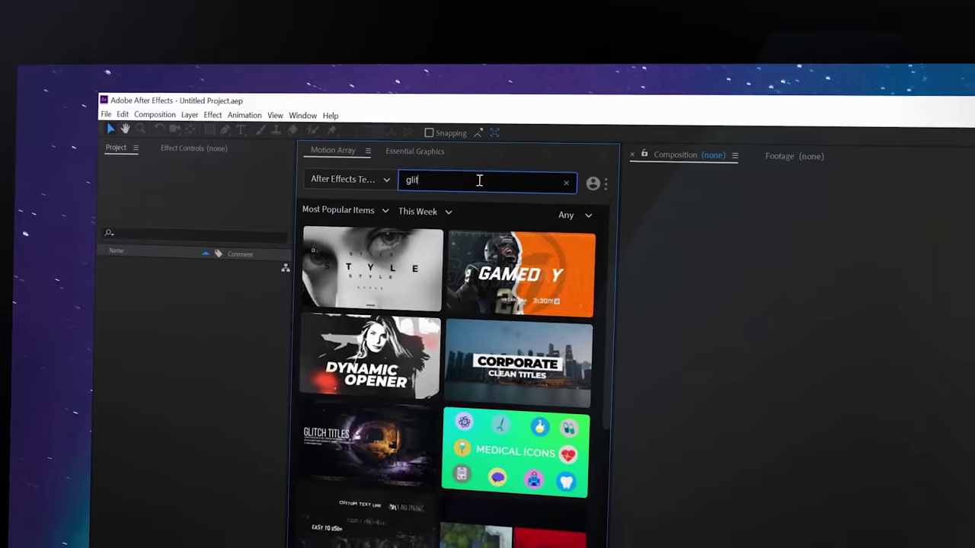
# - Search glitch, preview the third music track, then download the Talking On The Phone stock clip
pyautogui.write('tch')
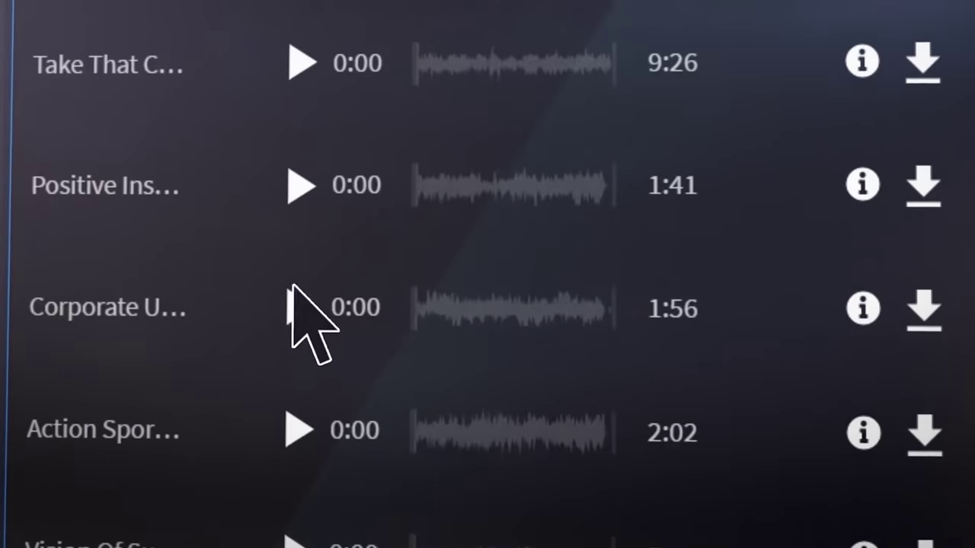
pyautogui.click(295, 289)
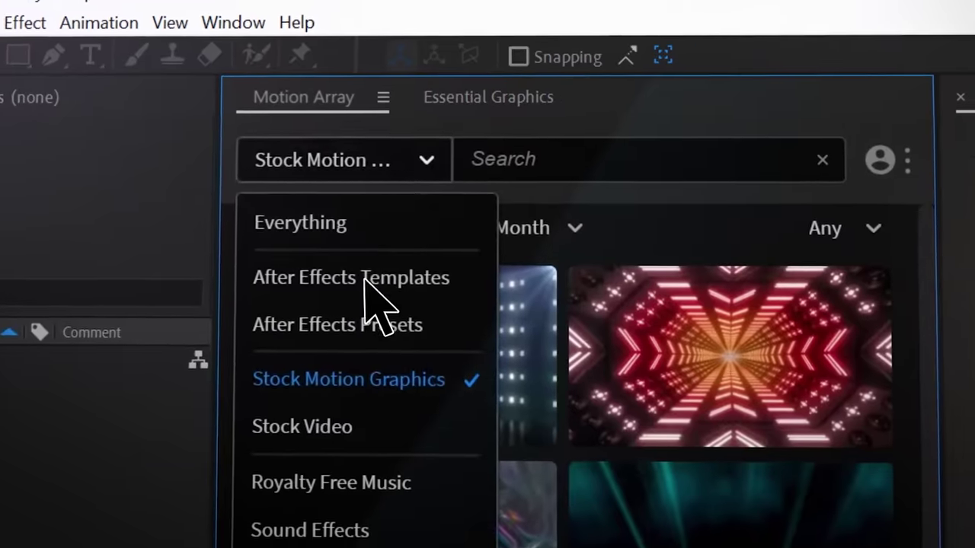
pyautogui.click(365, 434)
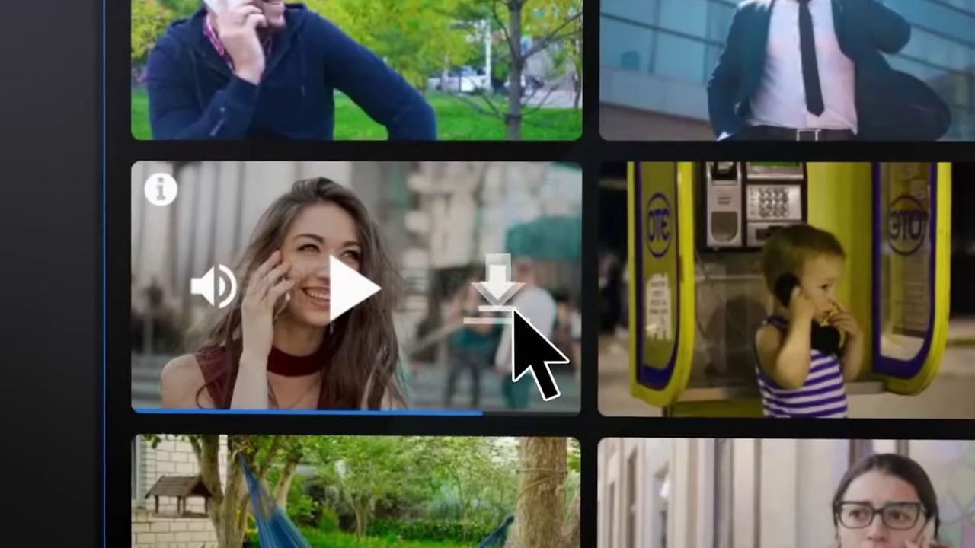
pyautogui.click(518, 342)
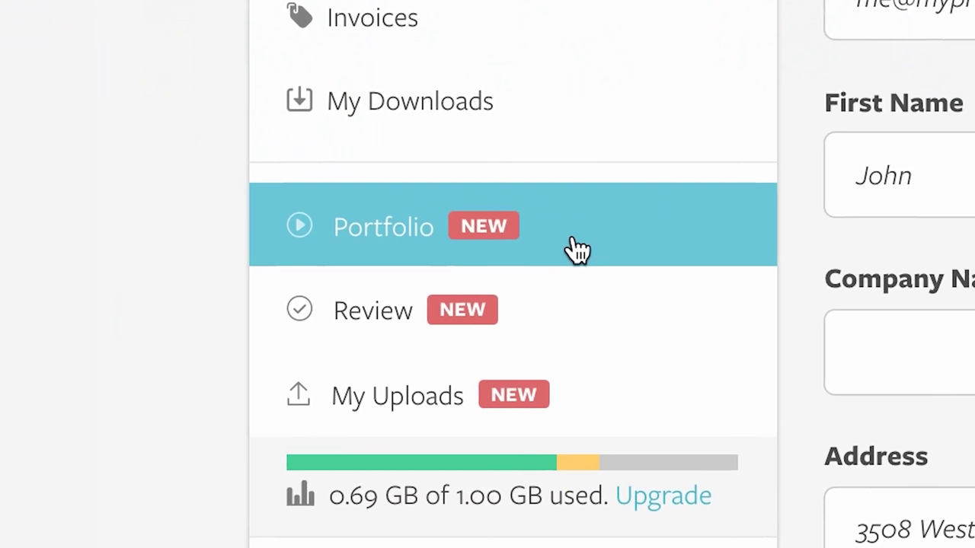
# - Open the portfolio page, activate the Acme Default theme, and start editing the wedding headline
pyautogui.click(568, 251)
pyautogui.scroll(-5, 487, 305)
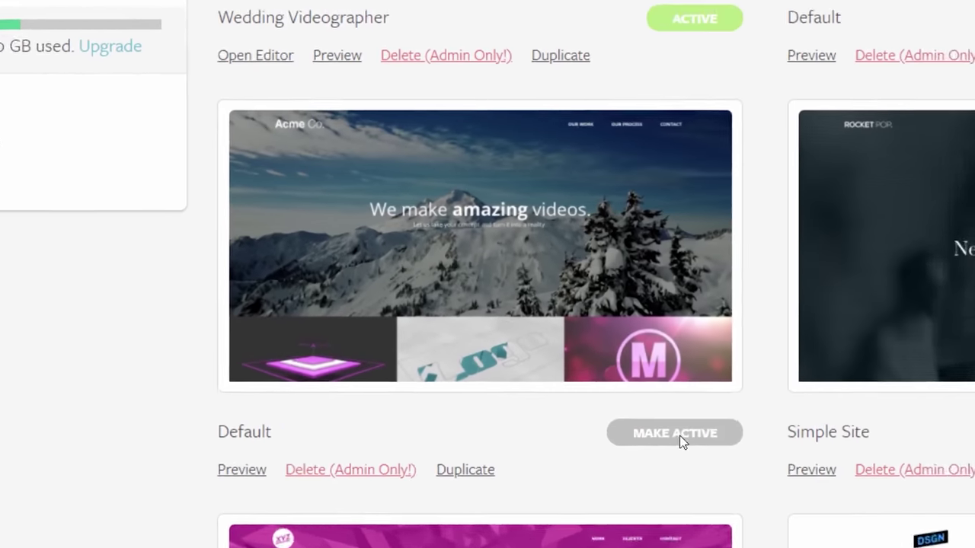
pyautogui.click(544, 349)
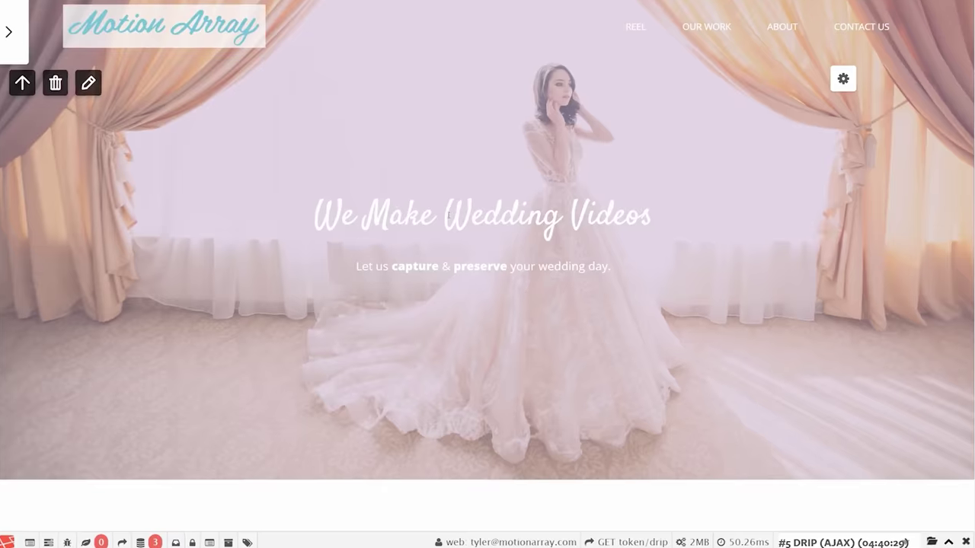
pyautogui.click(428, 216)
pyautogui.write('S')
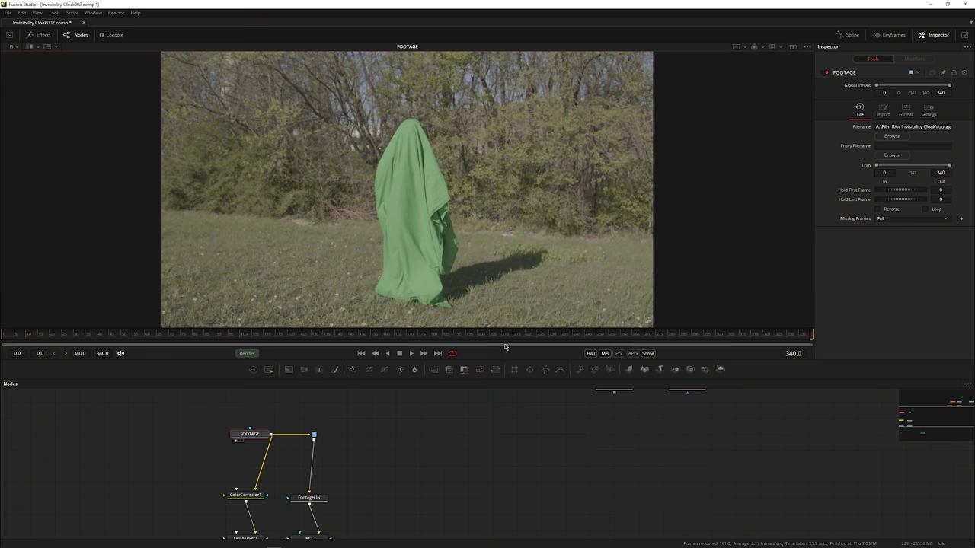
# - Add two Planar Tracker nodes, moving PlanarTracker1 off to the left
pyautogui.moveTo(504, 344)
pyautogui.mouseDown()
pyautogui.moveTo(414, 343)
pyautogui.moveTo(512, 342)
pyautogui.mouseUp()
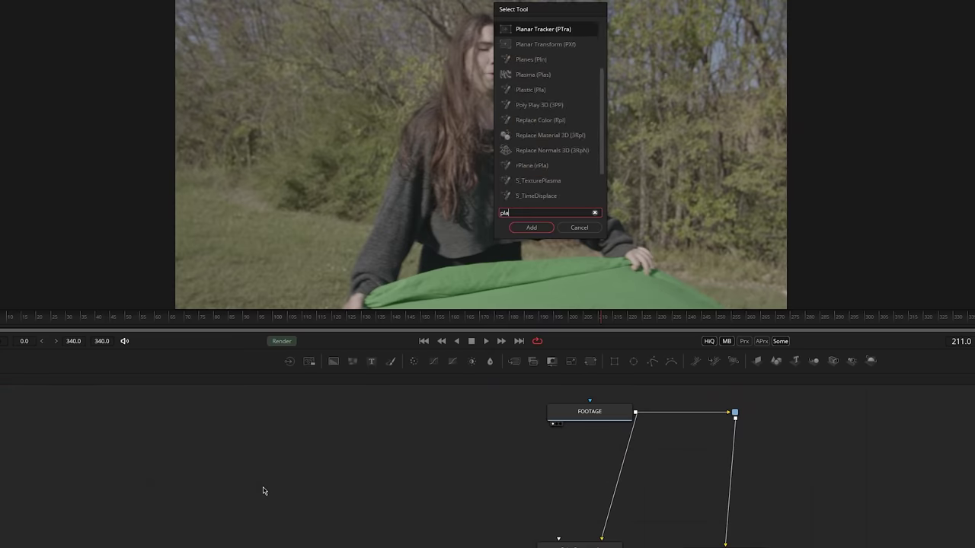
pyautogui.press('Return')
pyautogui.moveTo(303, 488); pyautogui.dragTo(254, 487)
pyautogui.hotkey('shift', 'space')
pyautogui.press('Return')
# - Rename the trackers BG_TRACK and GROUND_TRACK and feed FOOTAGE into both
pyautogui.click(267, 495)
pyautogui.press('F2')
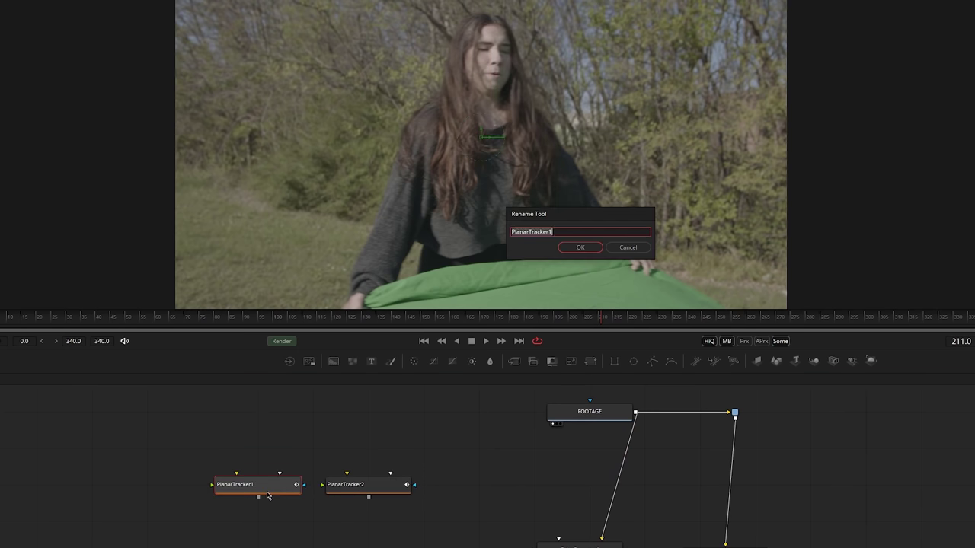
pyautogui.write('BG_TRACK')
pyautogui.press('Return')
pyautogui.click(370, 491)
pyautogui.press('F2')
pyautogui.write('G')
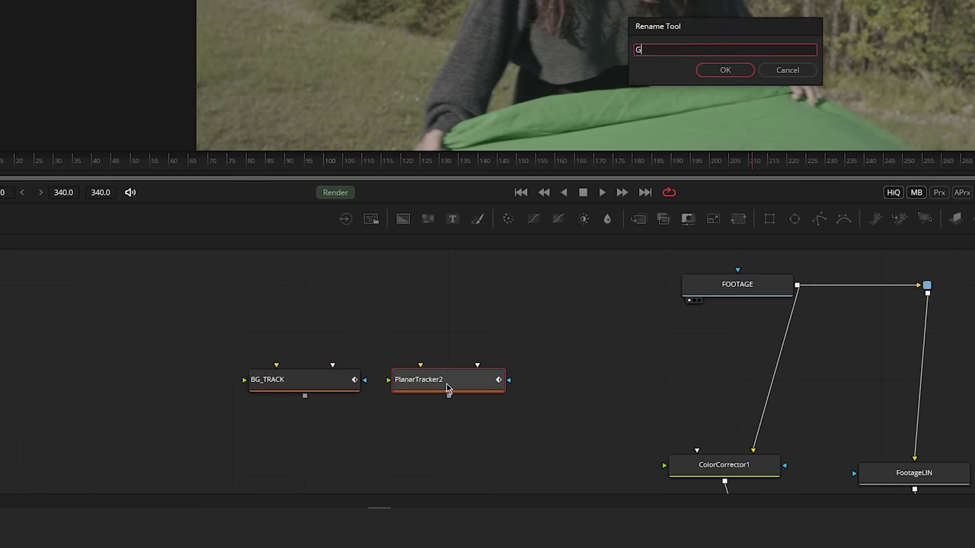
pyautogui.write('ROUND_TRACK')
pyautogui.press('Return')
pyautogui.moveTo(764, 291); pyautogui.dragTo(380, 290)
# - Place a Polygon1 mask node to the left of the trackers
pyautogui.hscroll(-3, 322, 333)
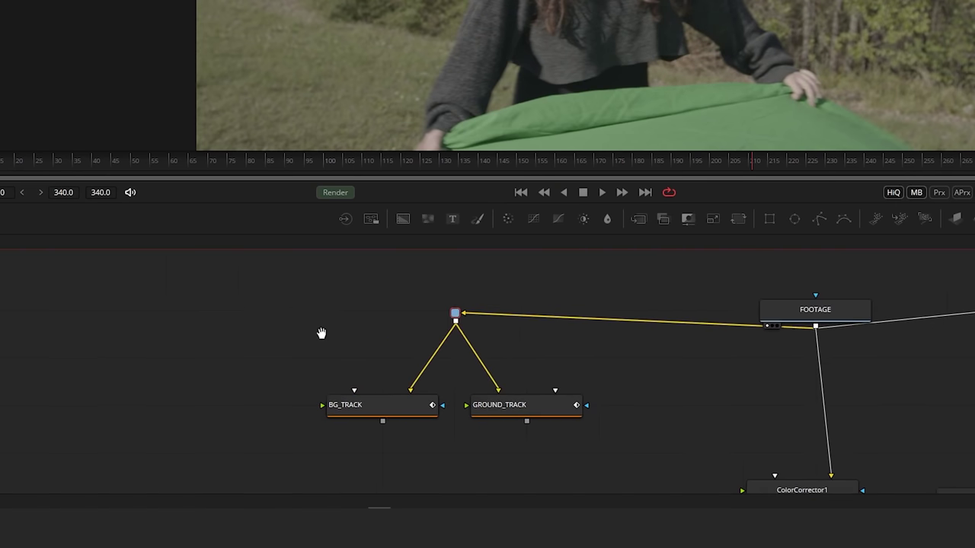
pyautogui.click(314, 346)
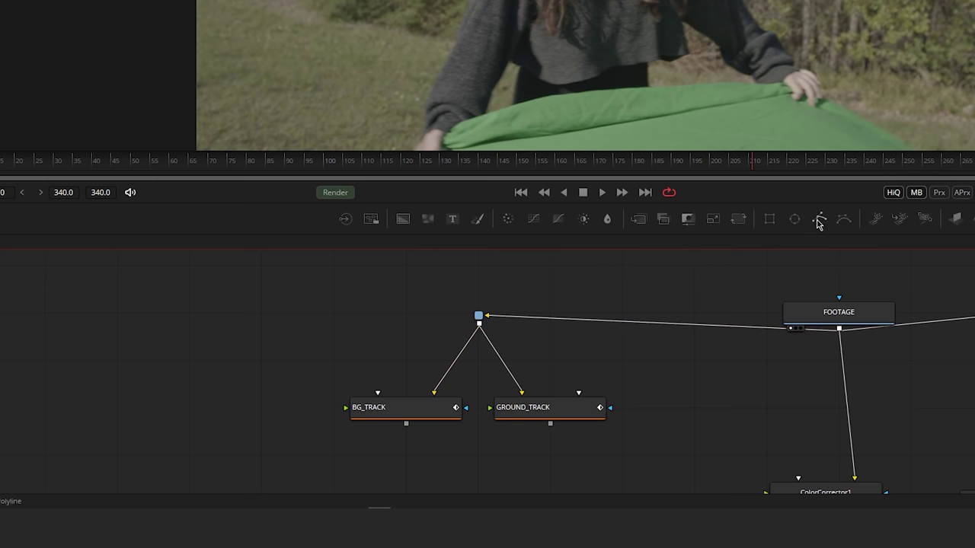
pyautogui.moveTo(363, 315); pyautogui.dragTo(252, 320)
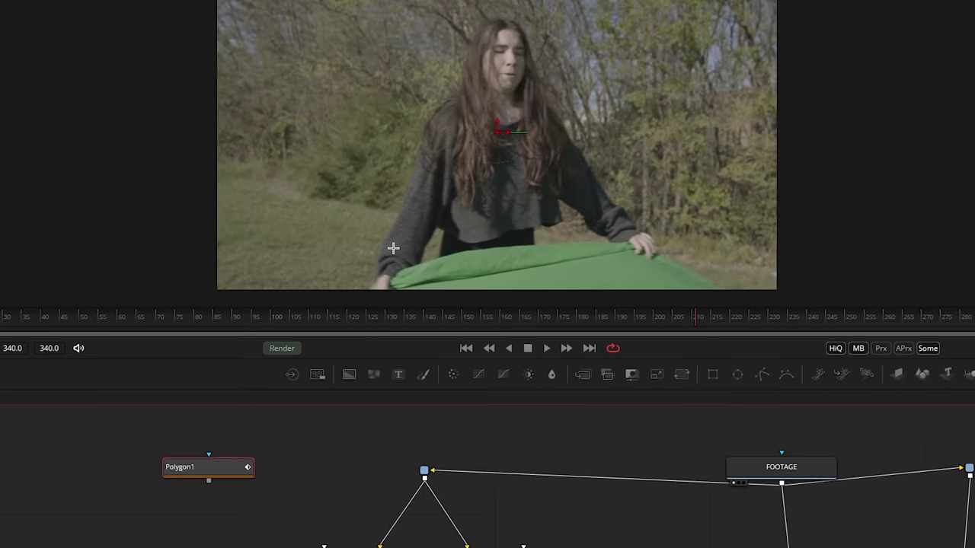
pyautogui.moveTo(553, 314); pyautogui.dragTo(704, 317)
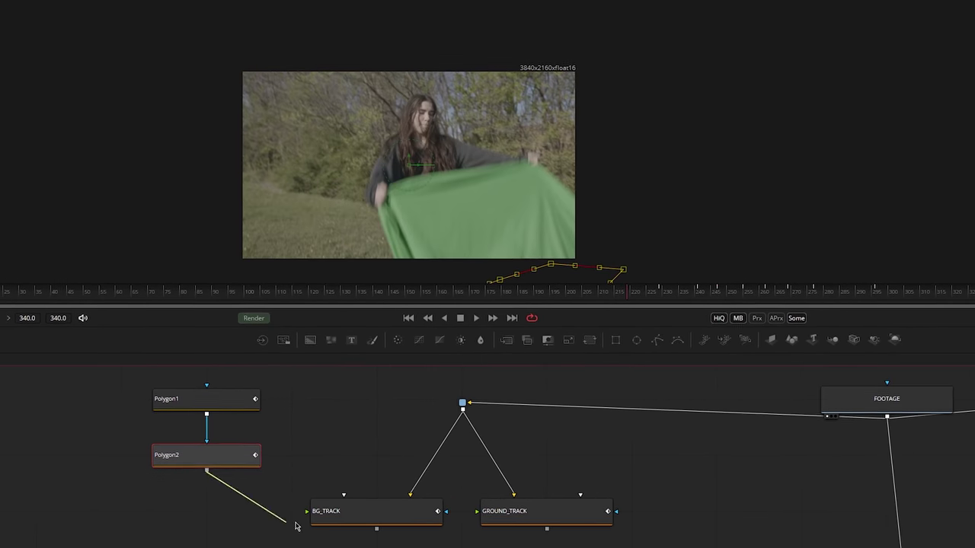
# - Wire Polygon2 into BG_TRACK as its occlusion mask and into GROUND_TRACK
pyautogui.moveTo(207, 471); pyautogui.dragTo(382, 507)
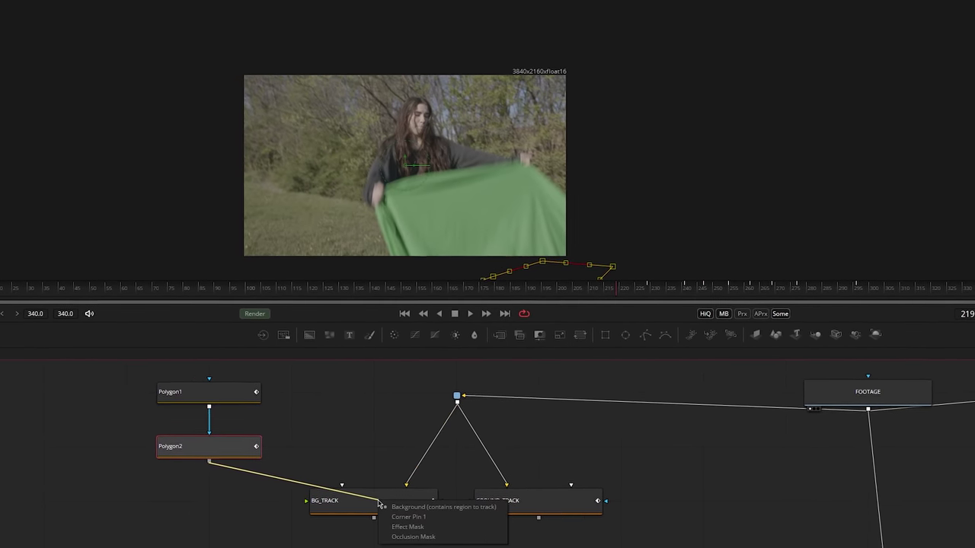
pyautogui.click(406, 532)
pyautogui.moveTo(262, 443); pyautogui.dragTo(529, 498)
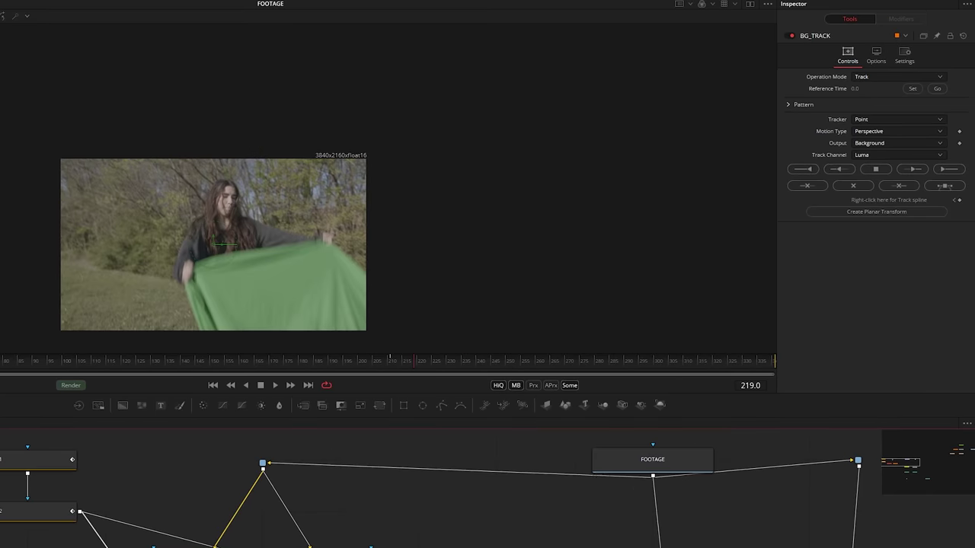
# - Reshape BG_TRACK's tracking region through the footage and select the resulting planar transform node
pyautogui.moveTo(415, 361); pyautogui.dragTo(774, 362)
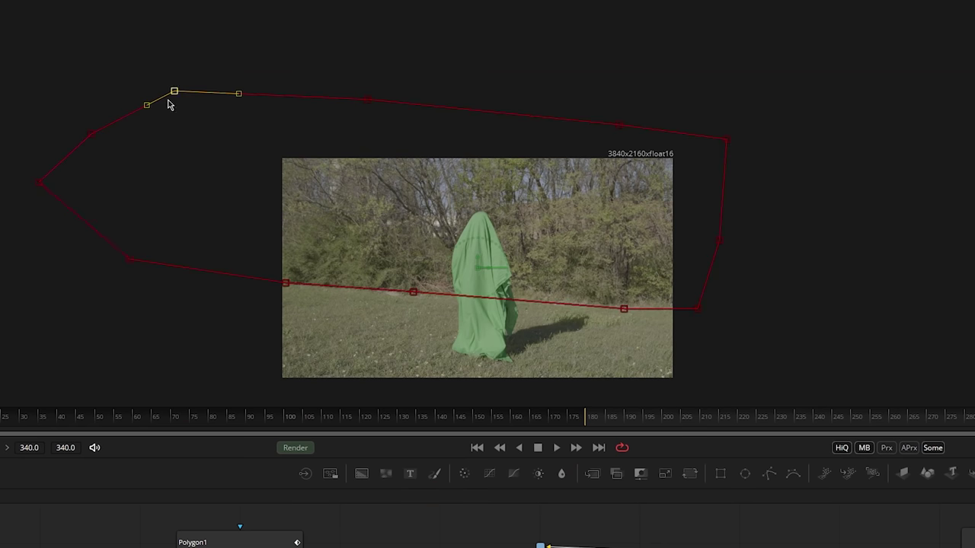
pyautogui.moveTo(39, 183); pyautogui.dragTo(84, 212)
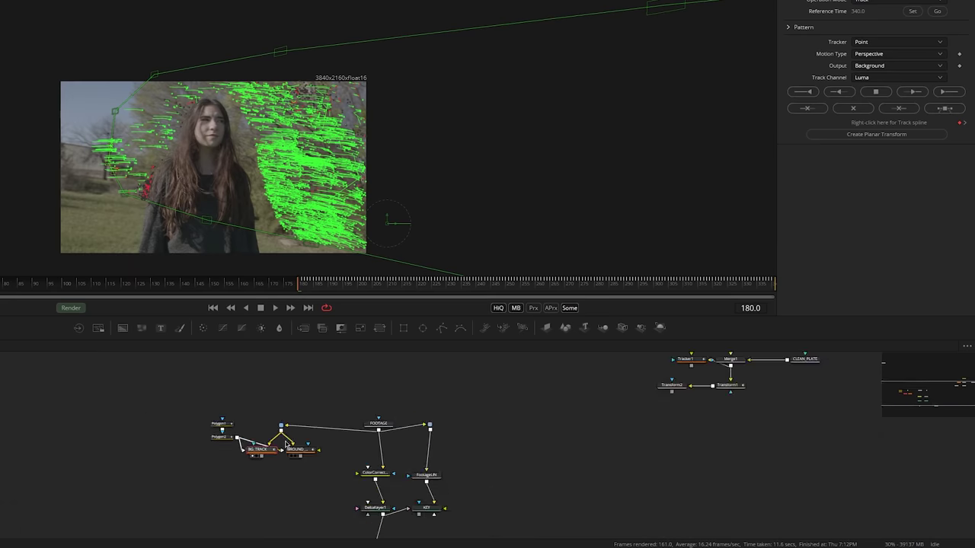
pyautogui.scroll(-3, 203, 359)
pyautogui.moveTo(174, 354); pyautogui.dragTo(206, 381)
pyautogui.click(432, 471)
pyautogui.scroll(3, 411, 457)
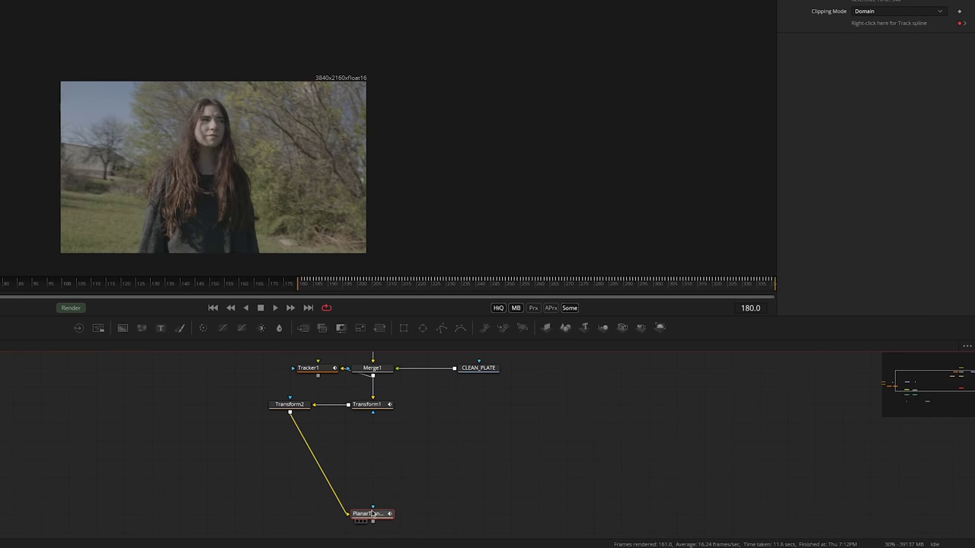
pyautogui.hotkey('shift', 'space')
# - Insert MatteControl2 between Transform2 and the planar transform, fed by Polygon3
pyautogui.write('matte')
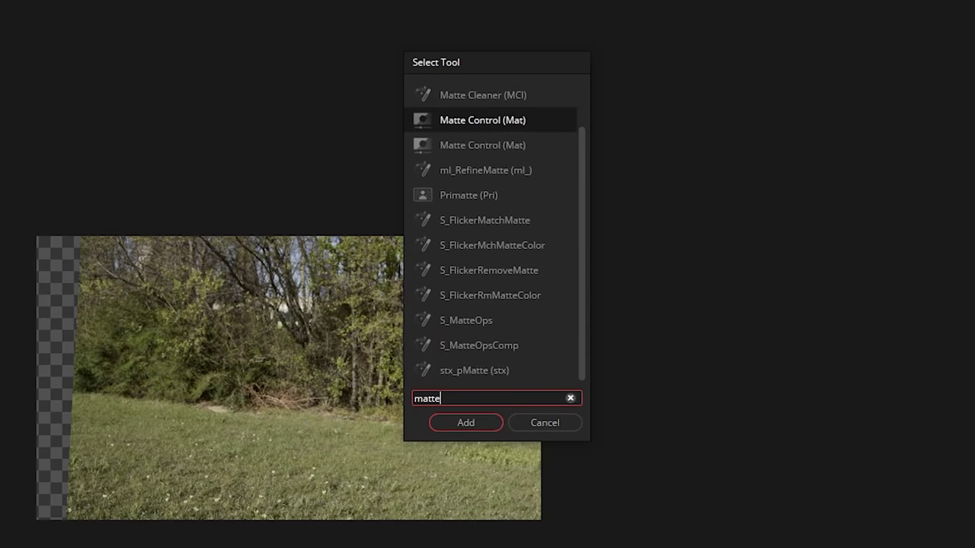
pyautogui.press('Return')
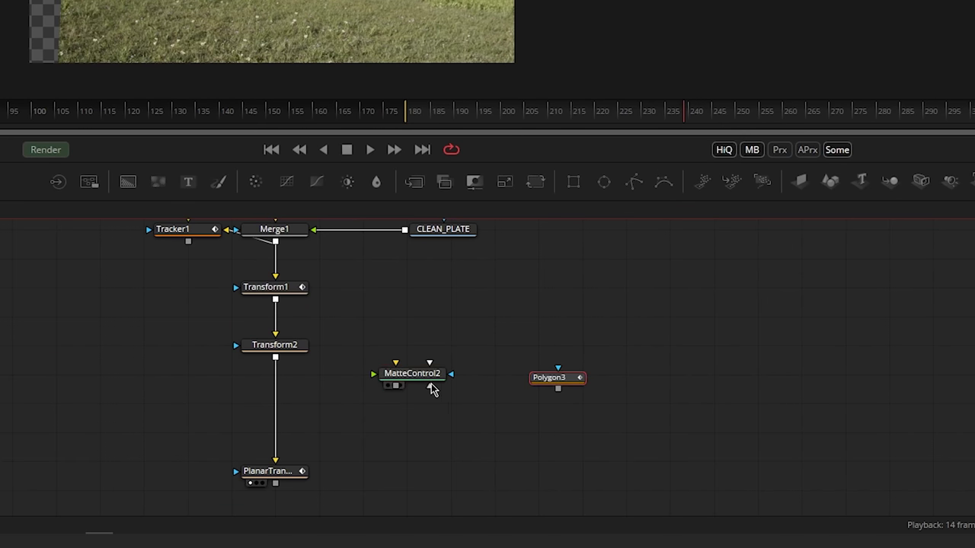
pyautogui.moveTo(427, 381); pyautogui.dragTo(292, 420)
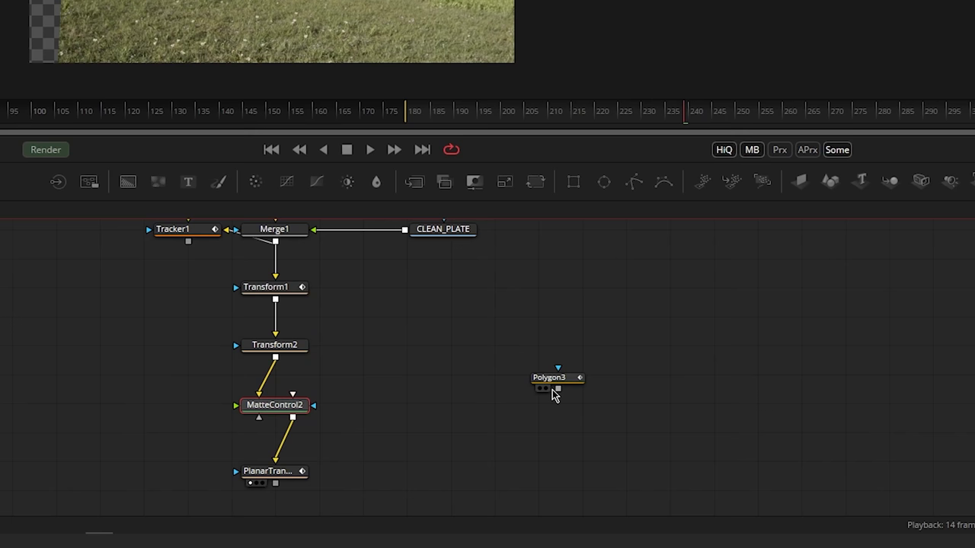
pyautogui.moveTo(446, 436); pyautogui.dragTo(322, 448)
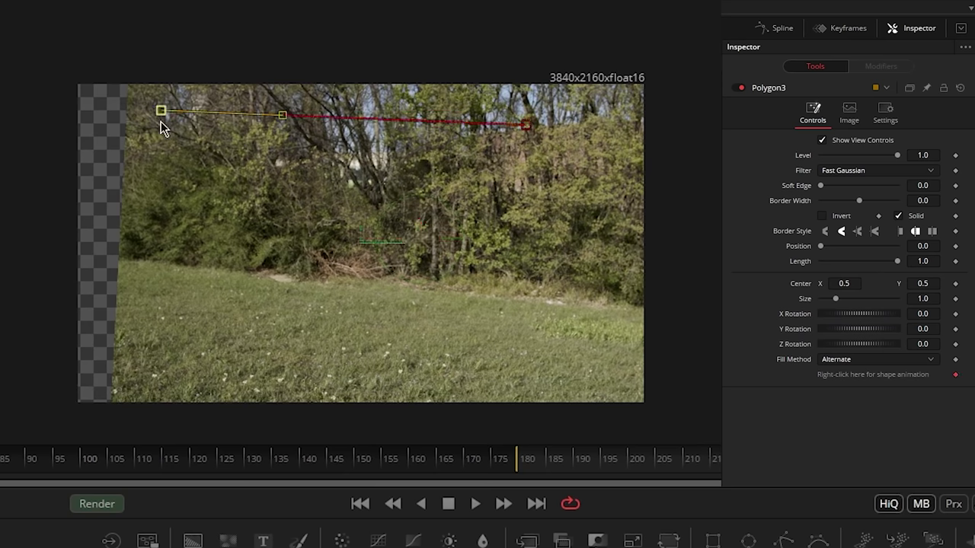
# - Draw Polygon3 around the tree line out to the frame edges and soften its edge
pyautogui.click(591, 284)
pyautogui.moveTo(525, 124); pyautogui.dragTo(616, 109)
pyautogui.moveTo(599, 285); pyautogui.dragTo(618, 320)
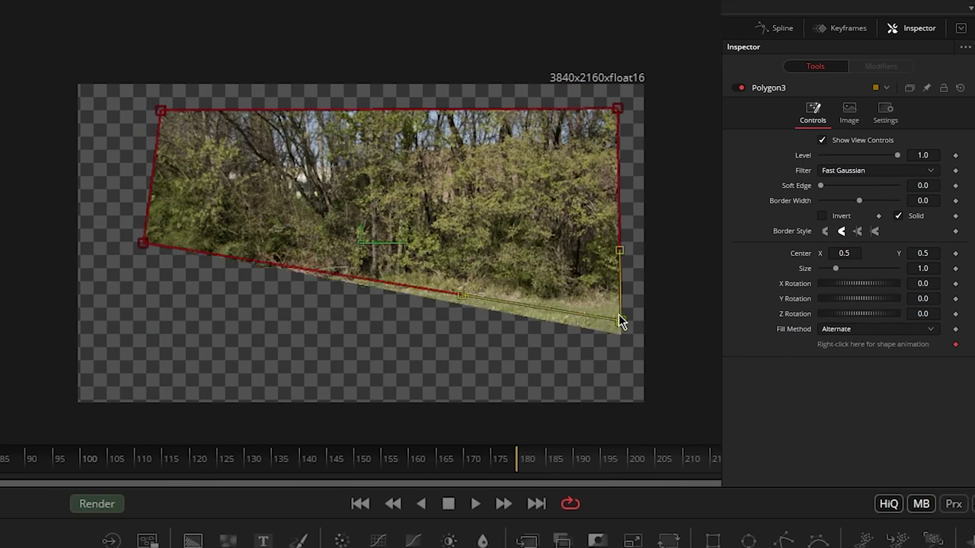
pyautogui.moveTo(151, 254); pyautogui.dragTo(120, 274)
pyautogui.moveTo(160, 111); pyautogui.dragTo(111, 99)
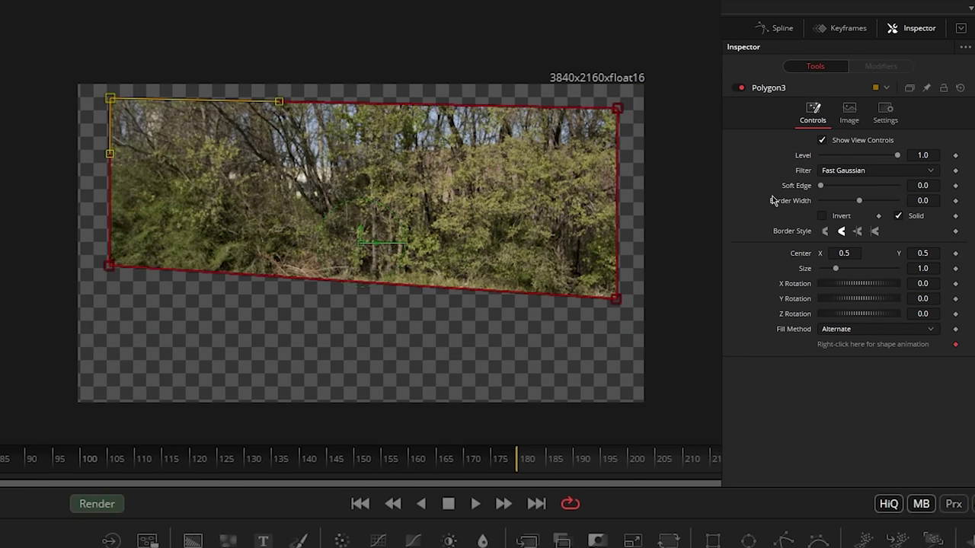
pyautogui.moveTo(821, 189); pyautogui.dragTo(832, 189)
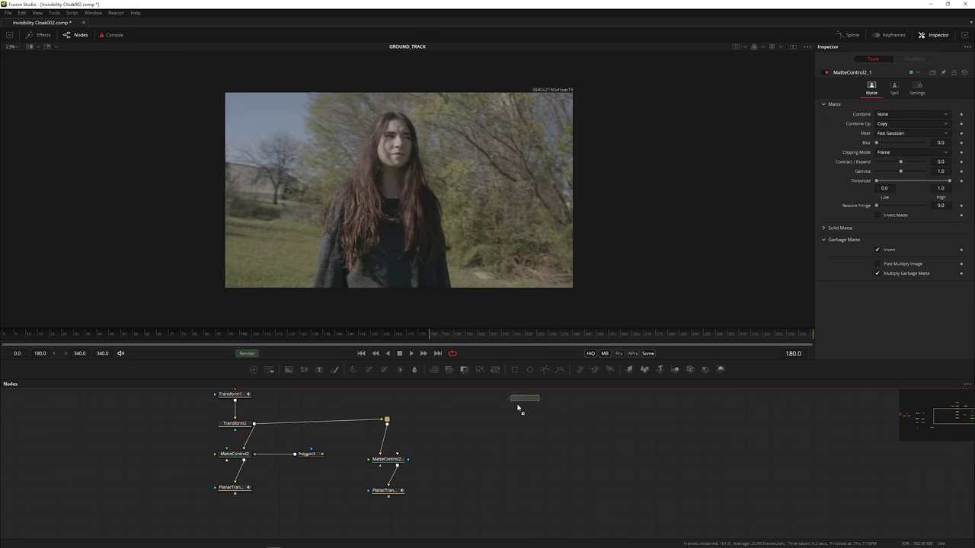
# - Attach Polygon4 to the copied Matte Control and draw a four-point mask around the grass
pyautogui.click(545, 369)
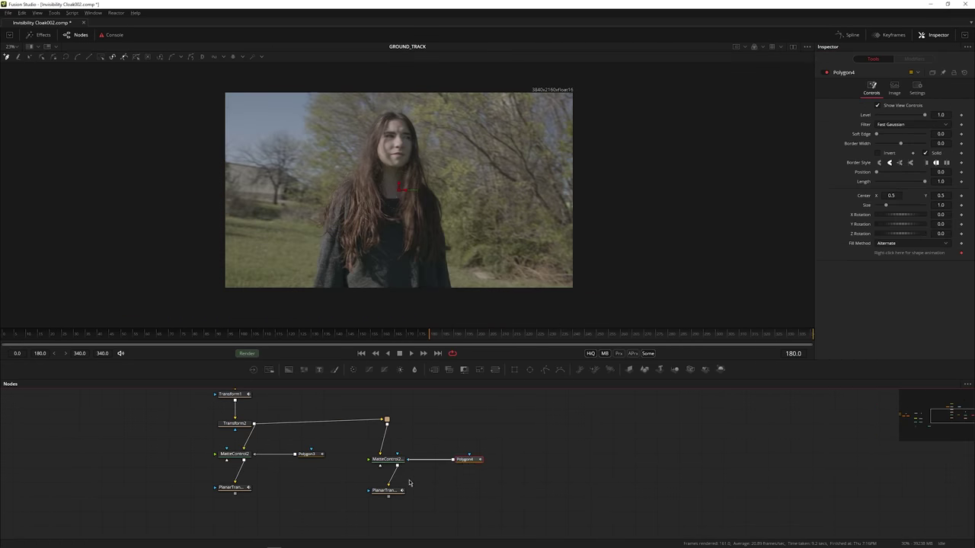
pyautogui.press('1')
pyautogui.click(252, 211)
pyautogui.click(250, 278)
pyautogui.click(540, 276)
pyautogui.click(546, 225)
pyautogui.click(252, 211)
# - Widen the grass mask's corners and connect the ground planar transform into Merge2
pyautogui.moveTo(253, 211); pyautogui.dragTo(240, 203)
pyautogui.moveTo(250, 277); pyautogui.dragTo(229, 281)
pyautogui.moveTo(540, 276); pyautogui.dragTo(559, 283)
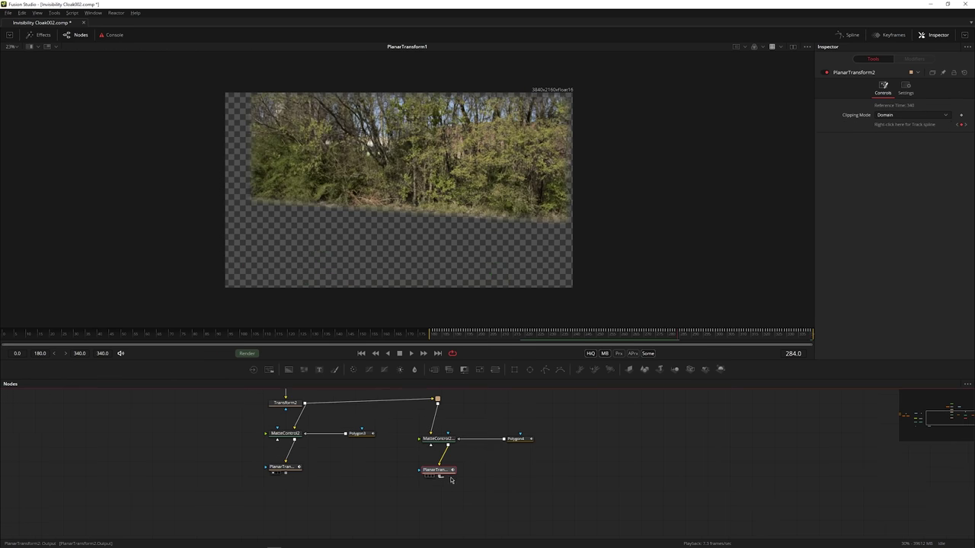
pyautogui.moveTo(302, 458); pyautogui.dragTo(434, 481)
pyautogui.press('1')
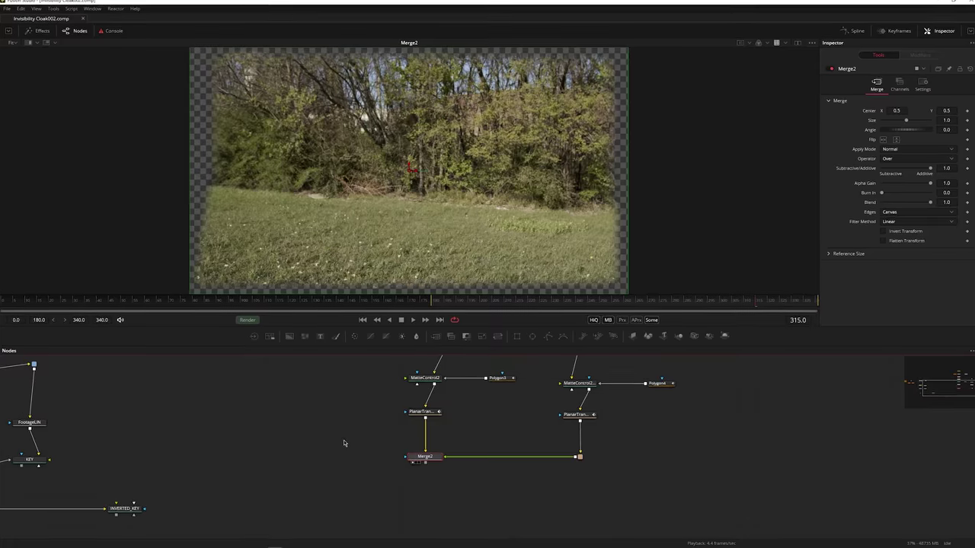
# - Add a Displace node after Merge2 and connect INVERTED_KEY to it
pyautogui.hotkey('shift', 'space')
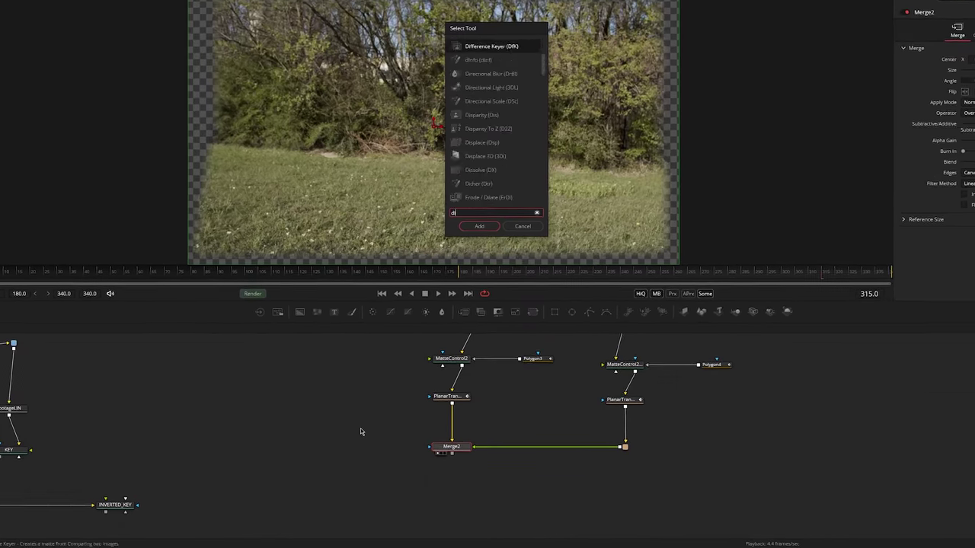
pyautogui.write('displace')
pyautogui.press('Return')
pyautogui.moveTo(396, 458); pyautogui.dragTo(446, 501)
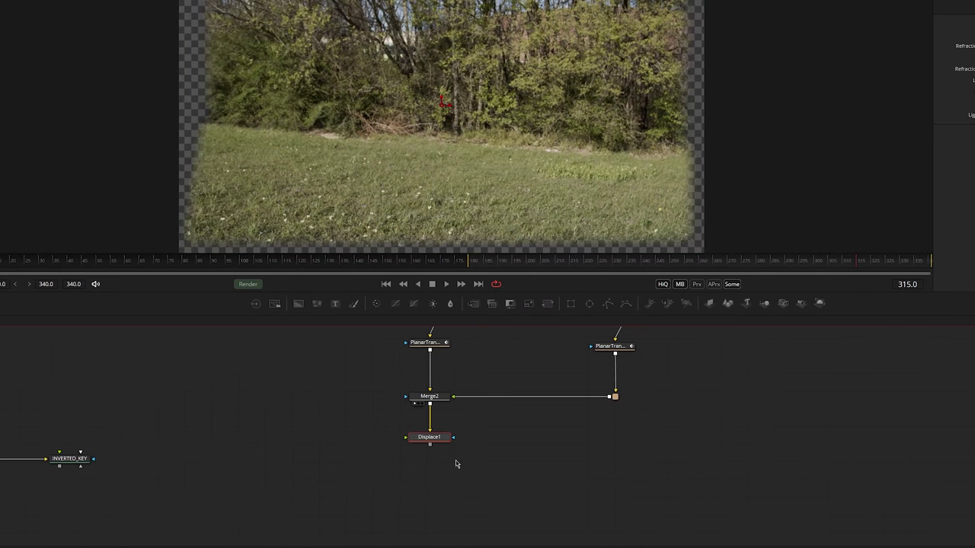
pyautogui.moveTo(413, 439); pyautogui.dragTo(418, 459)
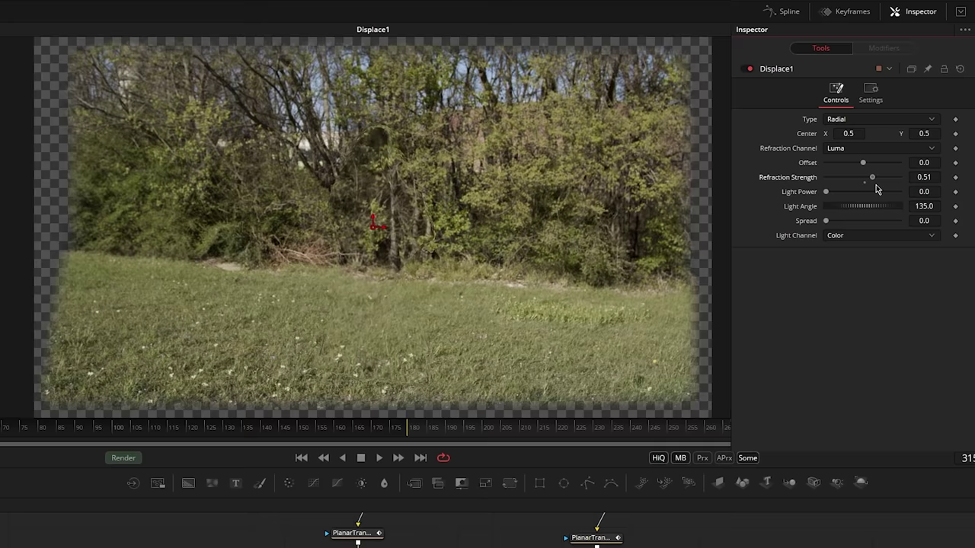
# - Set Displace1 to X Y type with X refraction 0.067 and Y refraction 0.051
pyautogui.moveTo(875, 184); pyautogui.dragTo(887, 198)
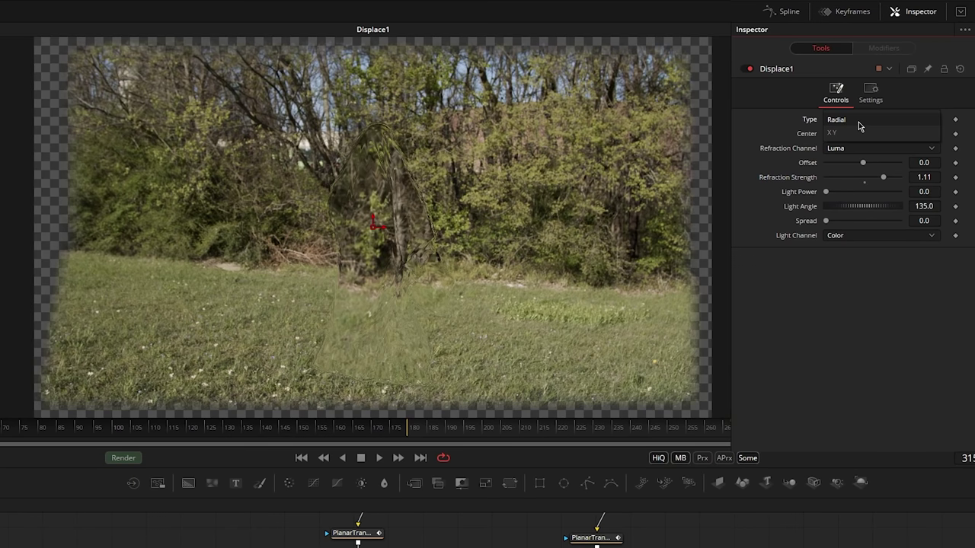
pyautogui.click(857, 137)
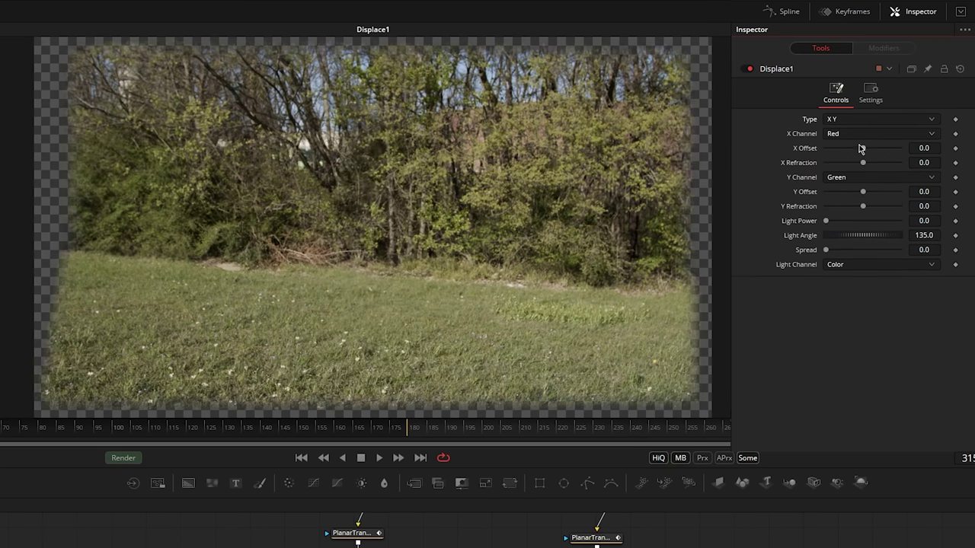
pyautogui.moveTo(865, 163); pyautogui.dragTo(888, 162)
pyautogui.moveTo(866, 210); pyautogui.dragTo(884, 211)
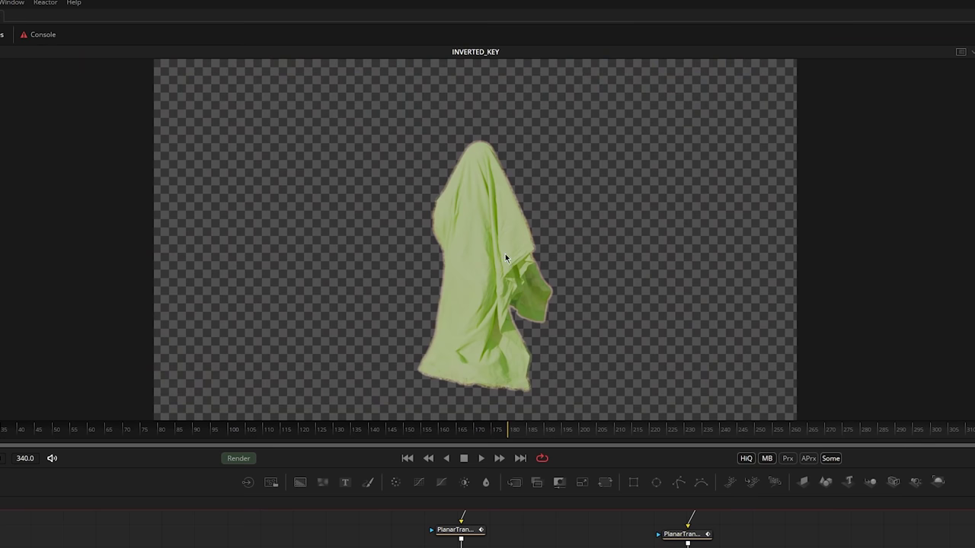
# - Insert a Create Bump Map node before Displace1 and raise its height scale
pyautogui.hotkey('shift', 'space')
pyautogui.write('create')
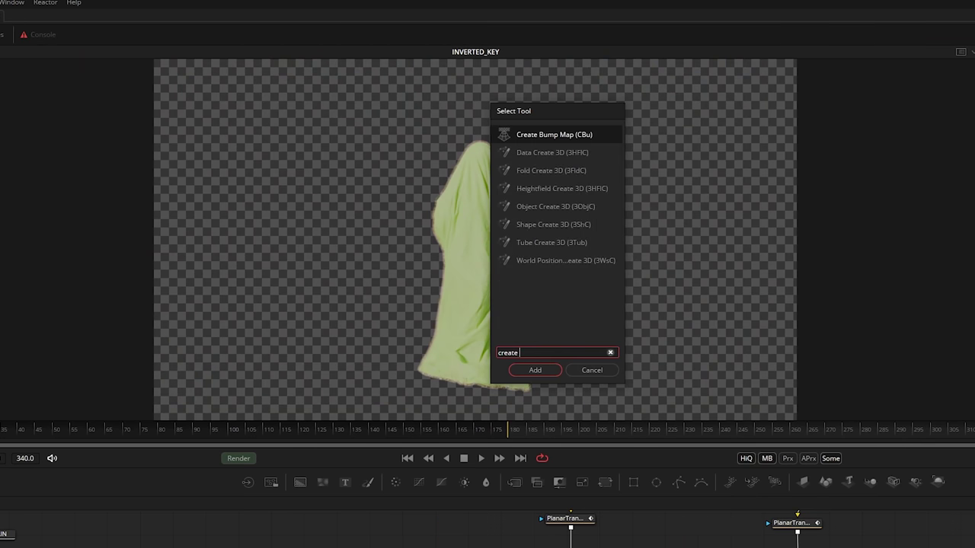
pyautogui.press('Return')
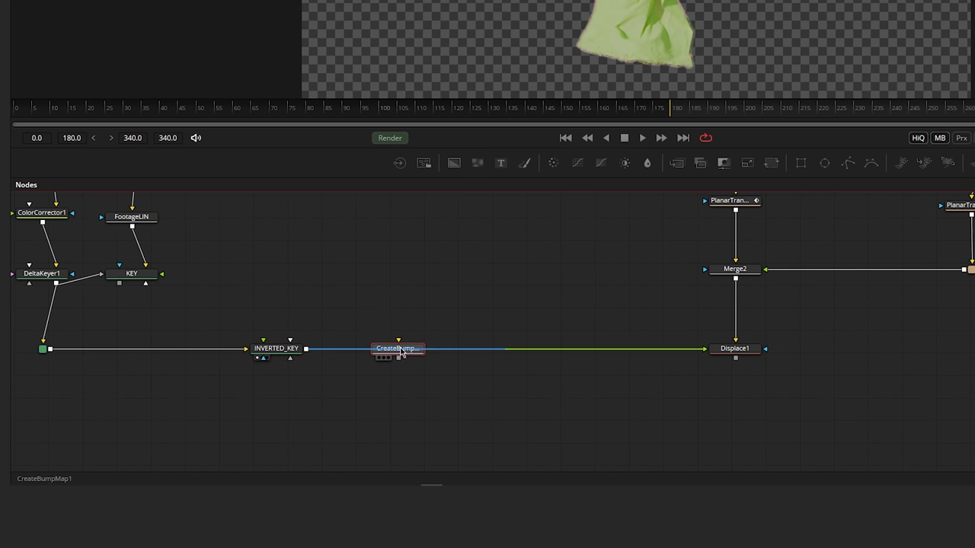
pyautogui.press('1')
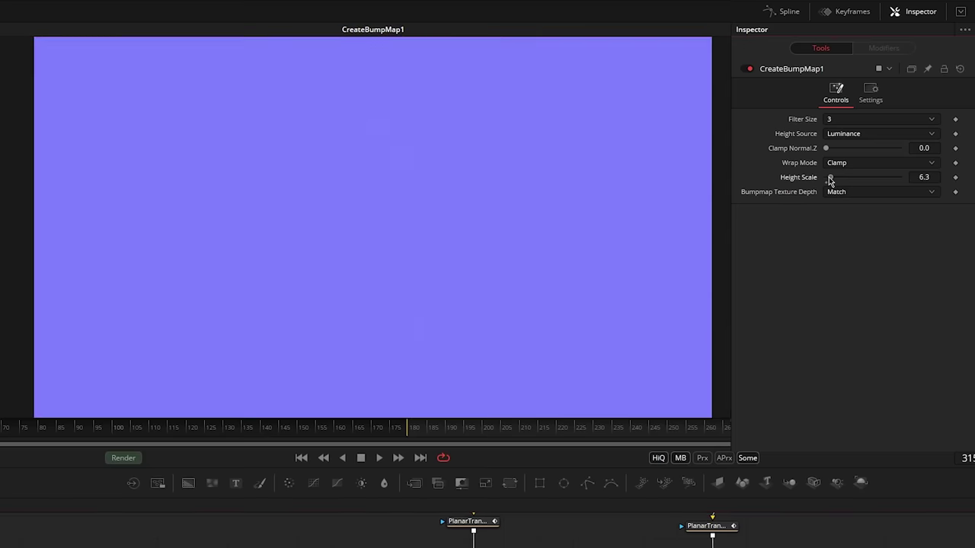
pyautogui.moveTo(830, 179); pyautogui.dragTo(877, 191)
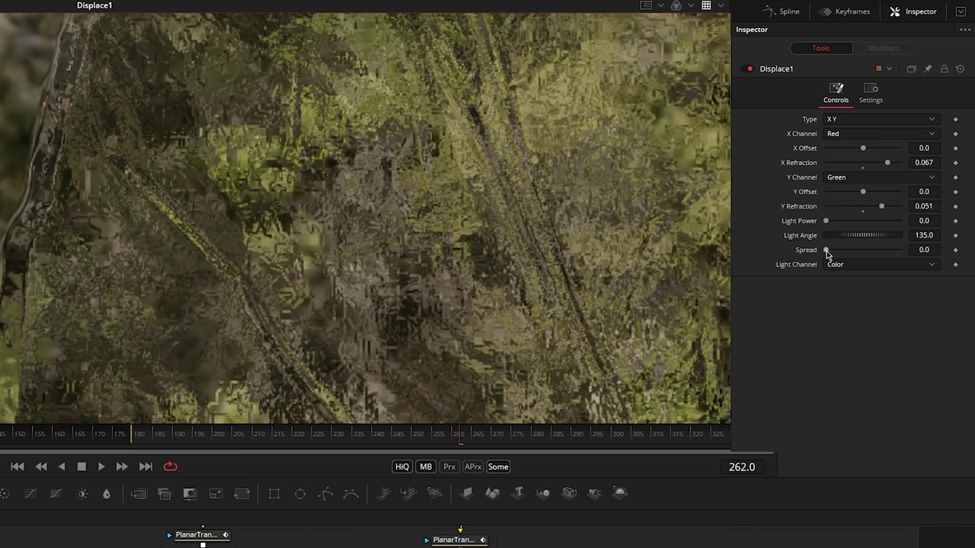
# - Set Displace1 spread to 0.136, X refraction to 0.043 and offset to -0.5
pyautogui.moveTo(828, 255)
pyautogui.mouseDown()
pyautogui.moveTo(846, 254)
pyautogui.moveTo(833, 254)
pyautogui.mouseUp()
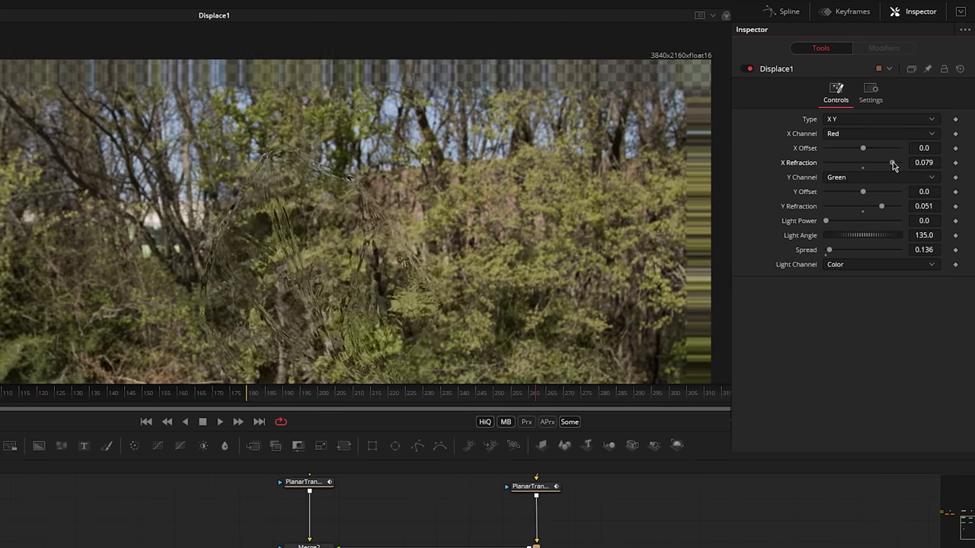
pyautogui.moveTo(889, 163); pyautogui.dragTo(773, 154)
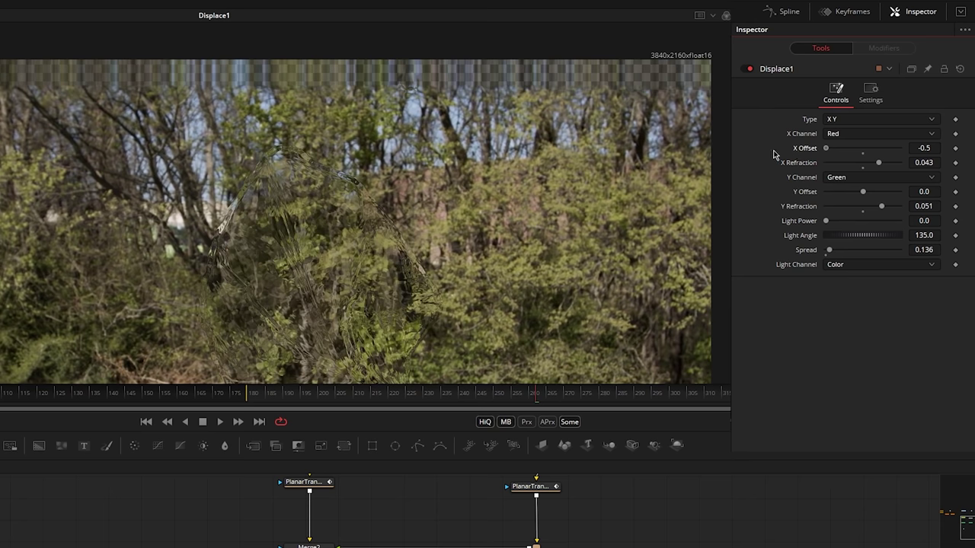
pyautogui.moveTo(862, 192); pyautogui.dragTo(820, 188)
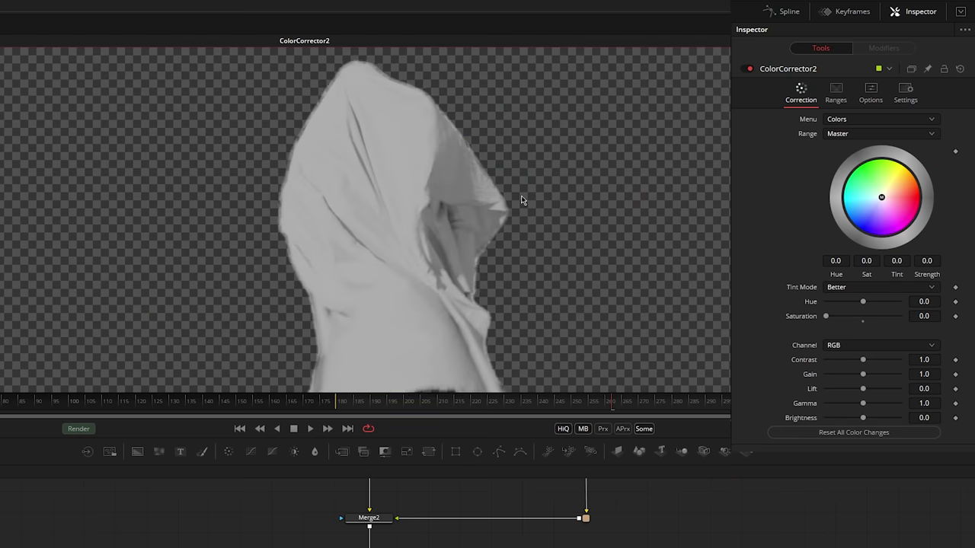
# - Give ColorCorrector2 Gamma 0.52 and Gain 1.44, and enable Pre-Divide/Post-Multiply in Options
pyautogui.moveTo(866, 407); pyautogui.dragTo(869, 375)
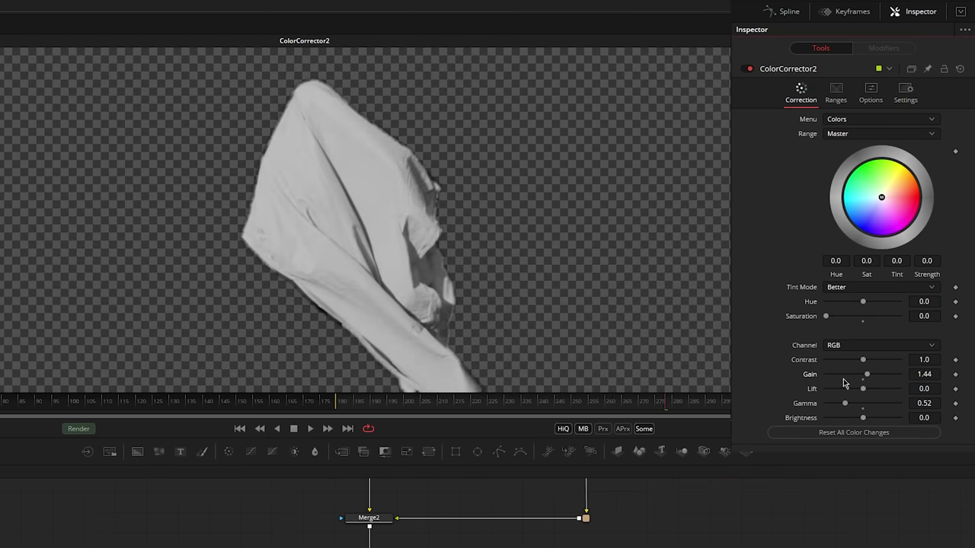
pyautogui.moveTo(602, 402); pyautogui.dragTo(552, 403)
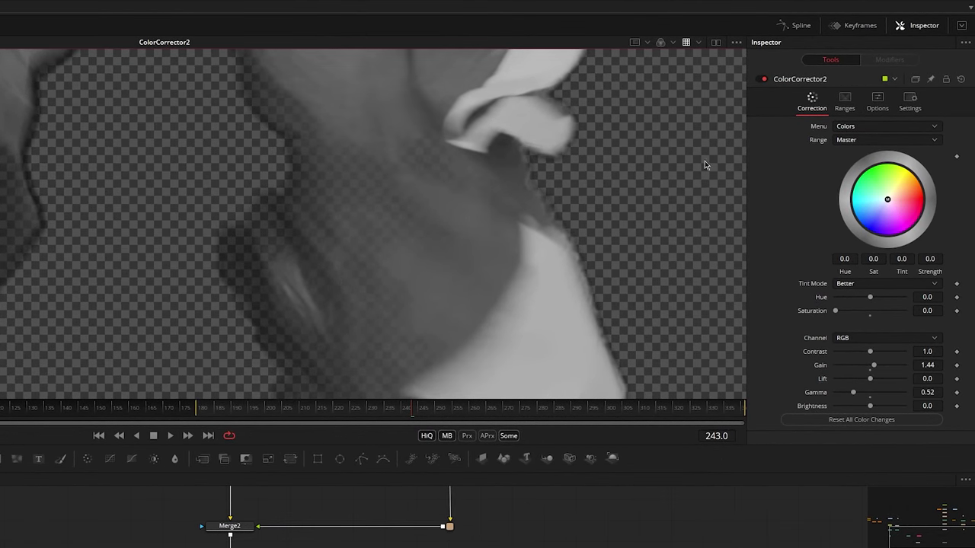
pyautogui.click(876, 102)
pyautogui.click(838, 126)
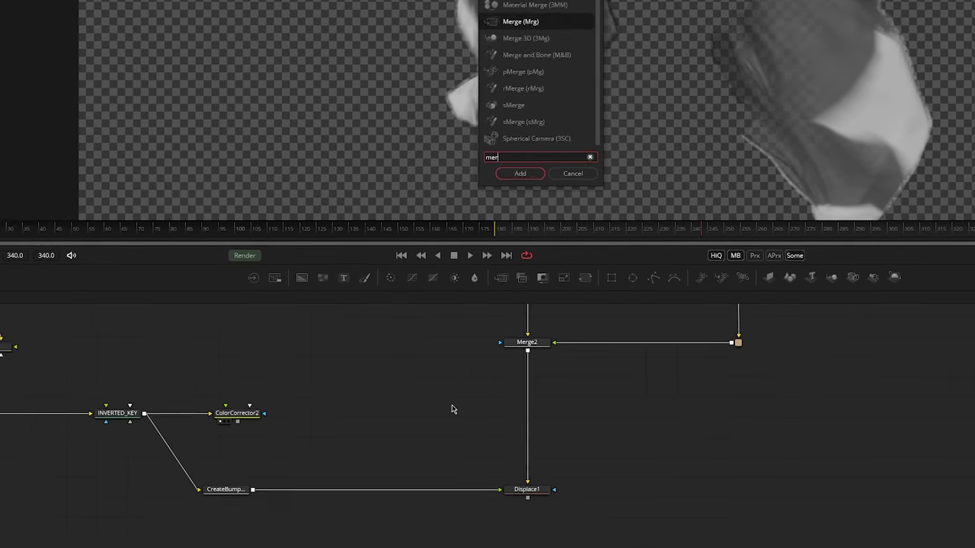
pyautogui.press('Return')
# - Insert Merge3 between Merge2 and Displace1, feed ColorCorrector2 into it, and lower its Blend
pyautogui.moveTo(551, 344); pyautogui.dragTo(629, 361)
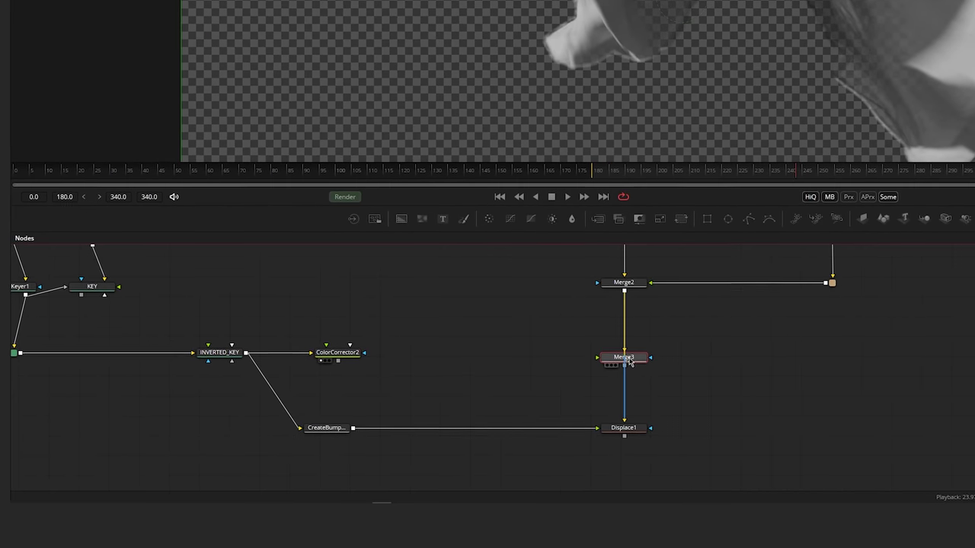
pyautogui.moveTo(361, 353); pyautogui.dragTo(618, 357)
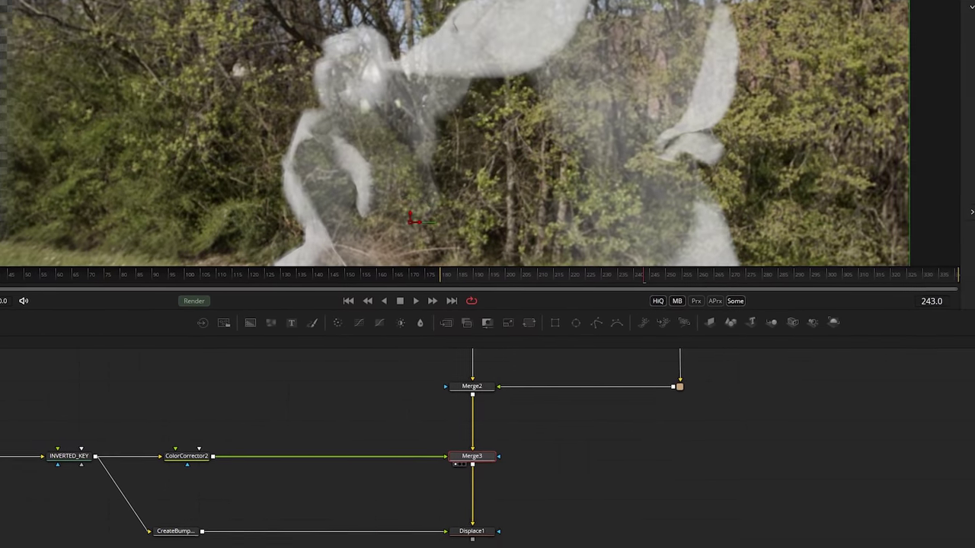
pyautogui.moveTo(904, 269); pyautogui.dragTo(850, 273)
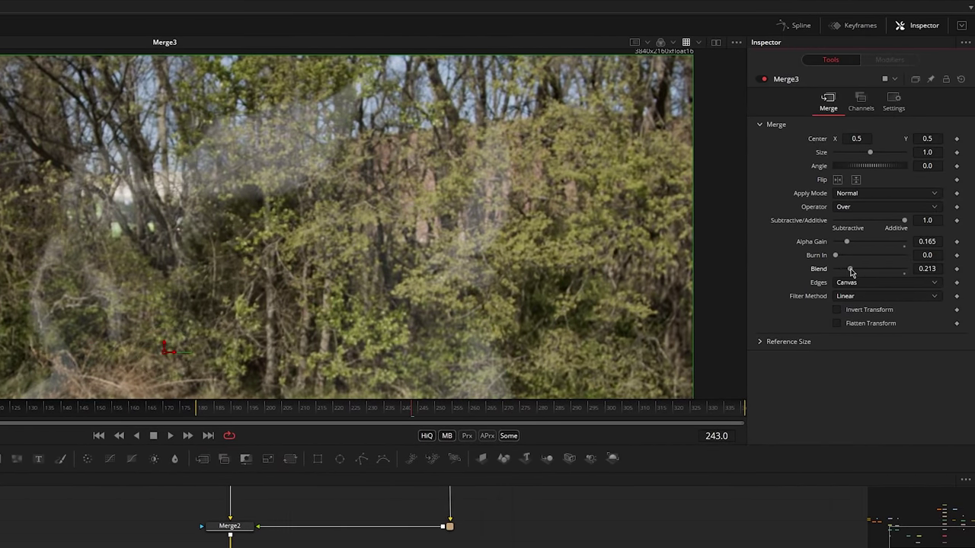
# - Add a MatteControl and a Blur of size 120, wiring the Blur in as SolidMatte
pyautogui.hotkey('shift', 'space')
pyautogui.write('matte')
pyautogui.press('Return')
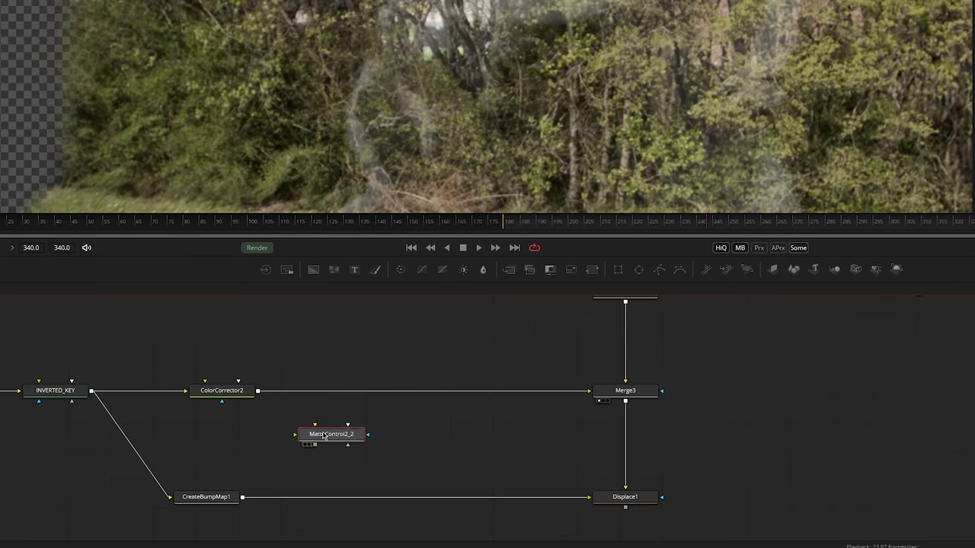
pyautogui.hotkey('shift', 'space')
pyautogui.write('blur')
pyautogui.press('Return')
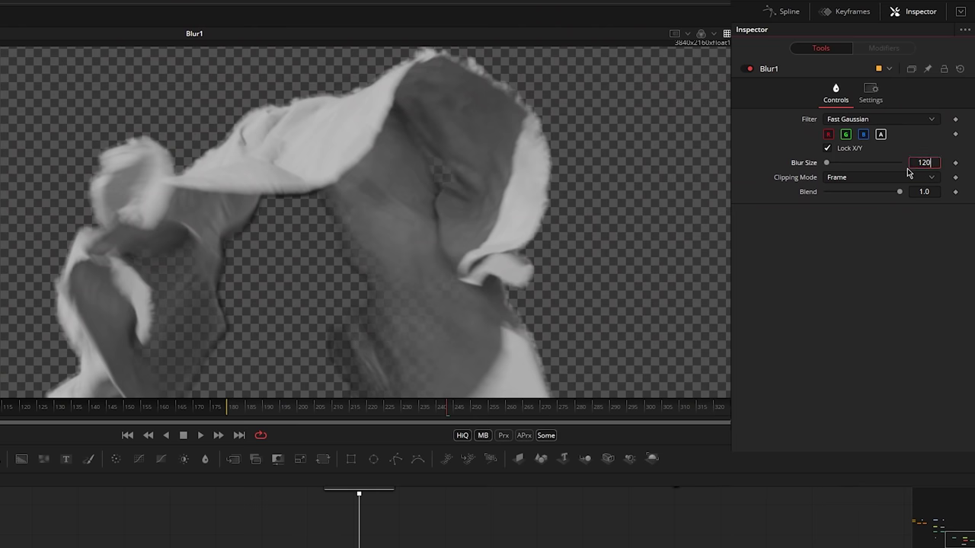
pyautogui.press('Return')
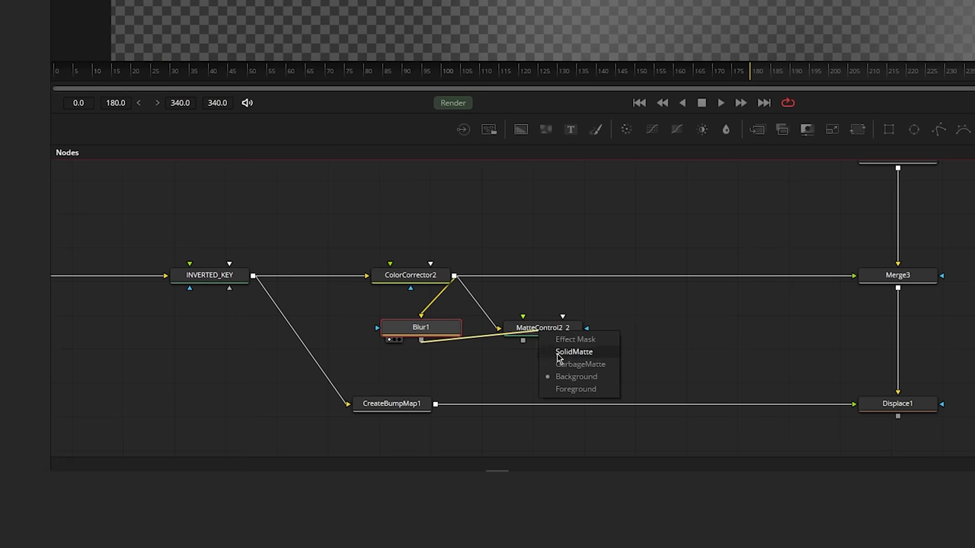
pyautogui.click(546, 332)
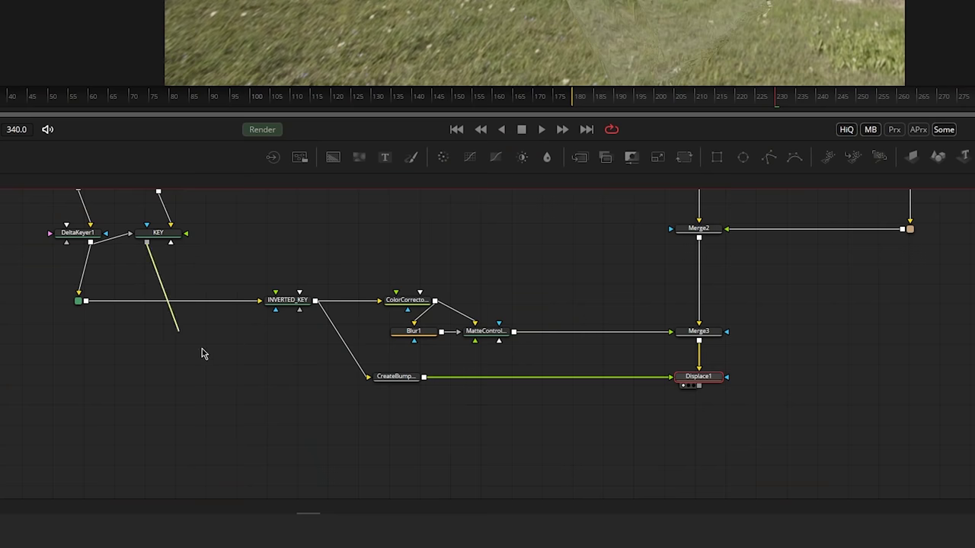
# - Place Merge4 below Displace1 with KEY routed into its foreground, preview playback, then add Rectangle1
pyautogui.moveTo(701, 406); pyautogui.dragTo(701, 451)
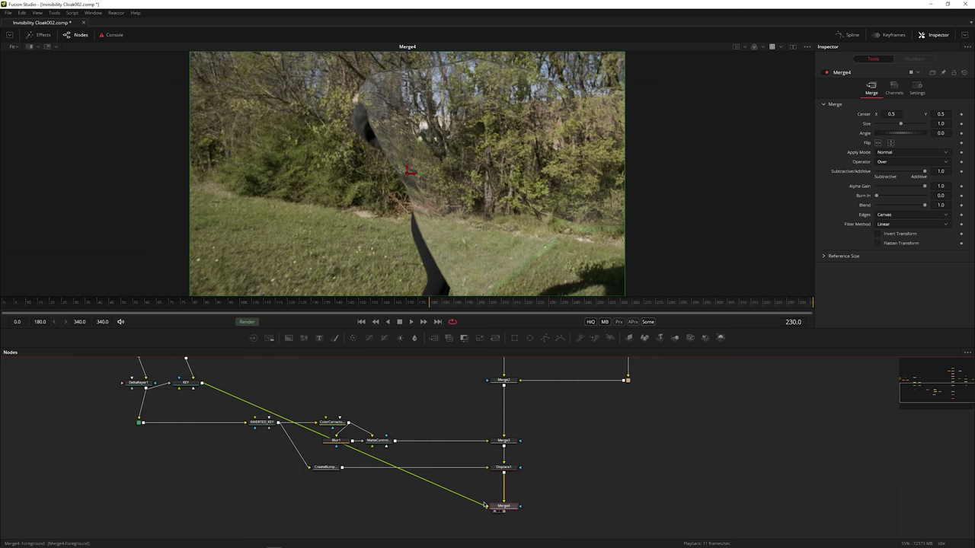
pyautogui.keyDown('alt'); pyautogui.click(479, 433); pyautogui.keyUp('alt')
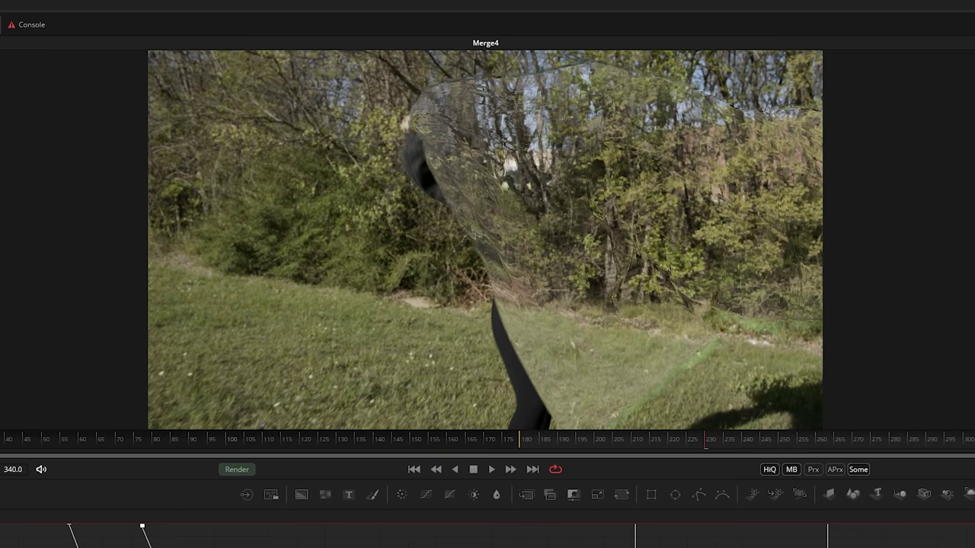
pyautogui.press('space')
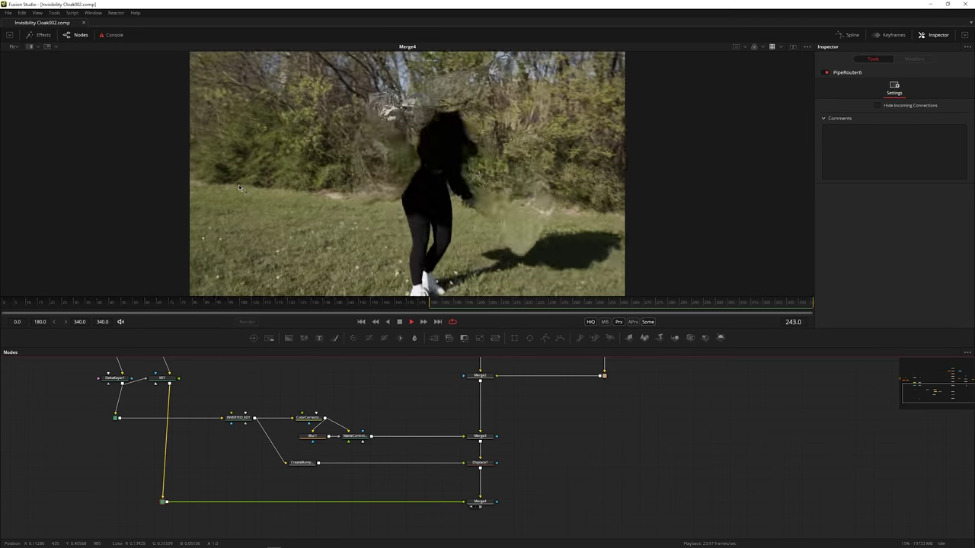
pyautogui.press('space')
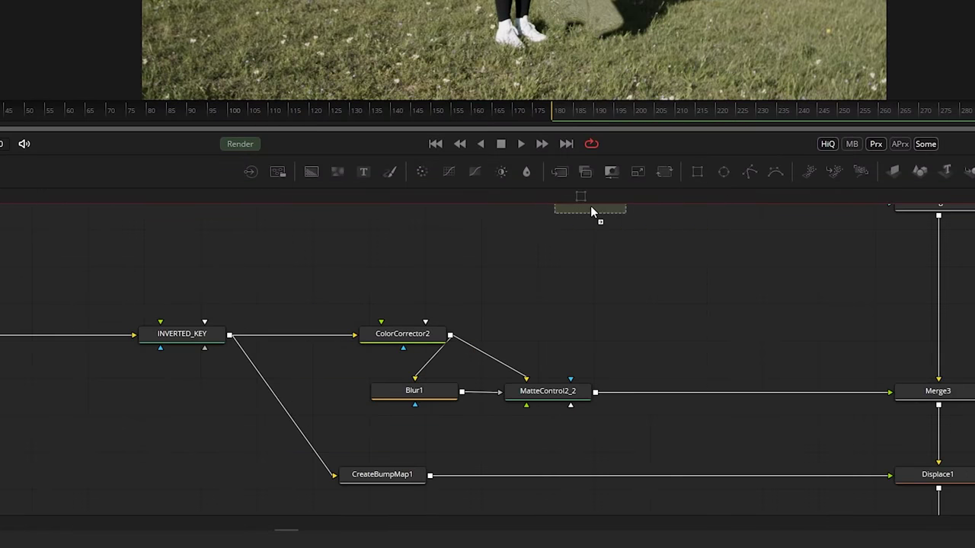
pyautogui.click(280, 243)
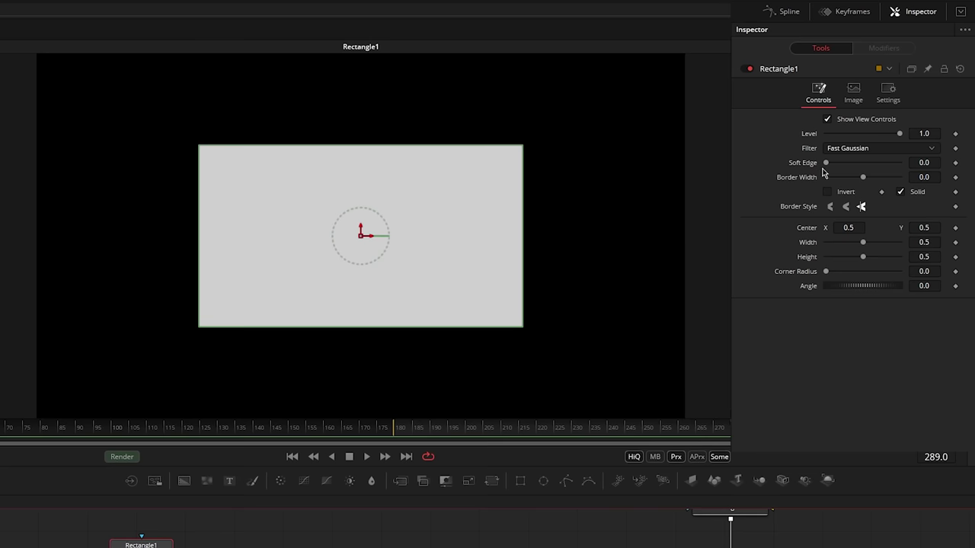
# - Give Rectangle1 Soft Edge 0.1, invert it, and connect it as INVERTED_KEY's mask
pyautogui.moveTo(825, 163); pyautogui.dragTo(865, 179)
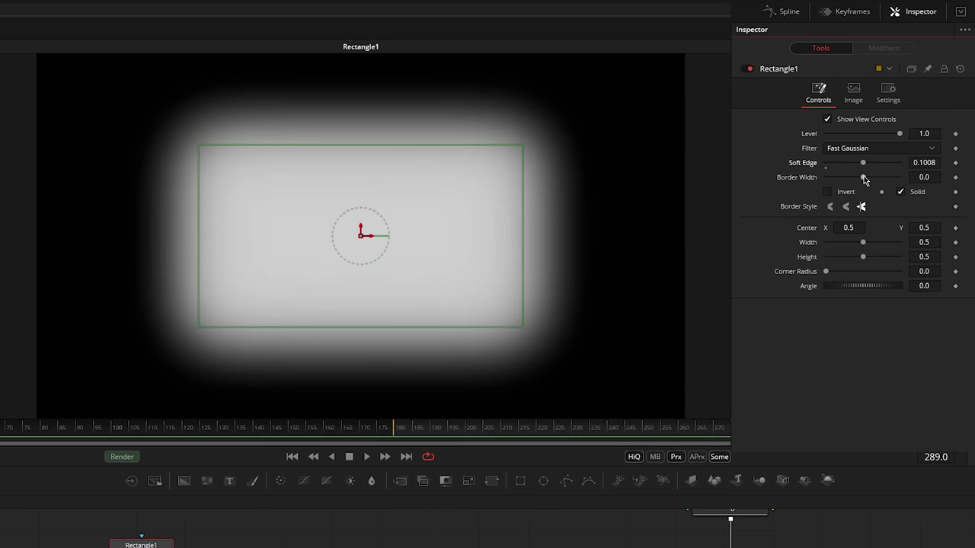
pyautogui.click(829, 193)
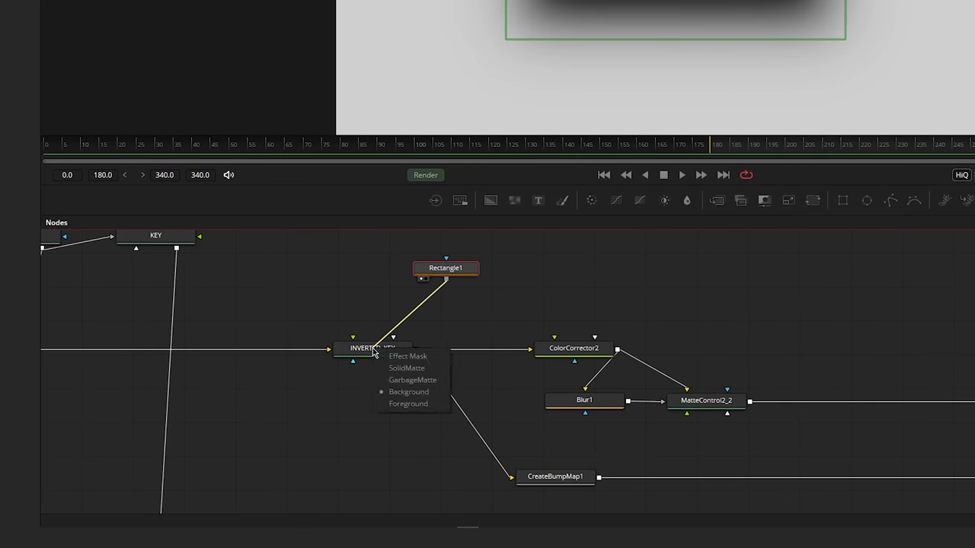
pyautogui.click(386, 355)
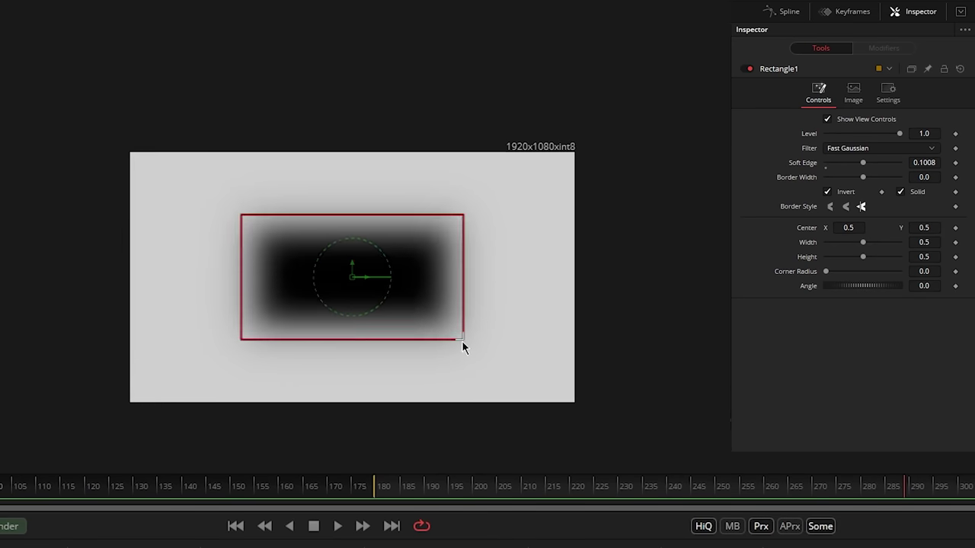
# - Enlarge the rectangle and keyframe its centre sliding from above the frame down to the middle
pyautogui.moveTo(462, 342); pyautogui.dragTo(548, 402)
pyautogui.moveTo(376, 264); pyautogui.dragTo(370, 17)
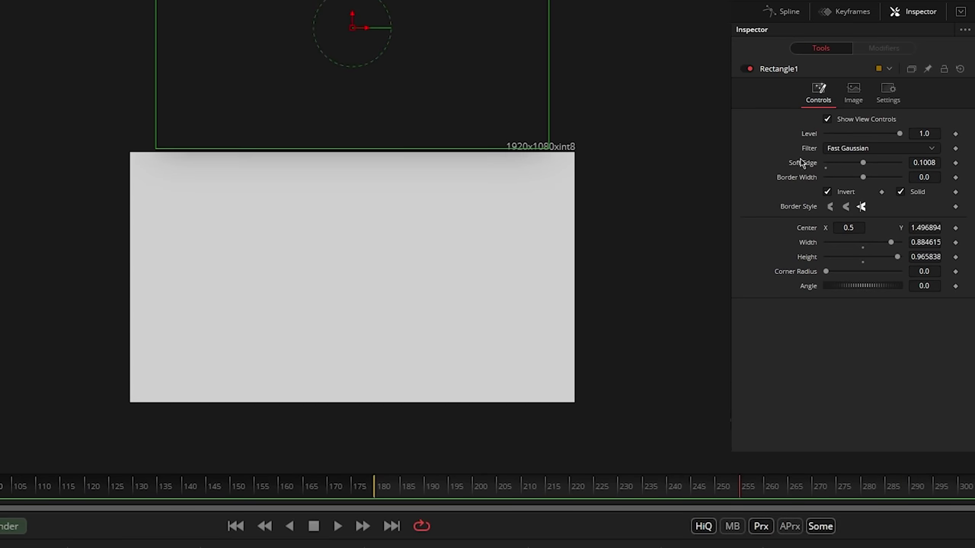
pyautogui.click(956, 228)
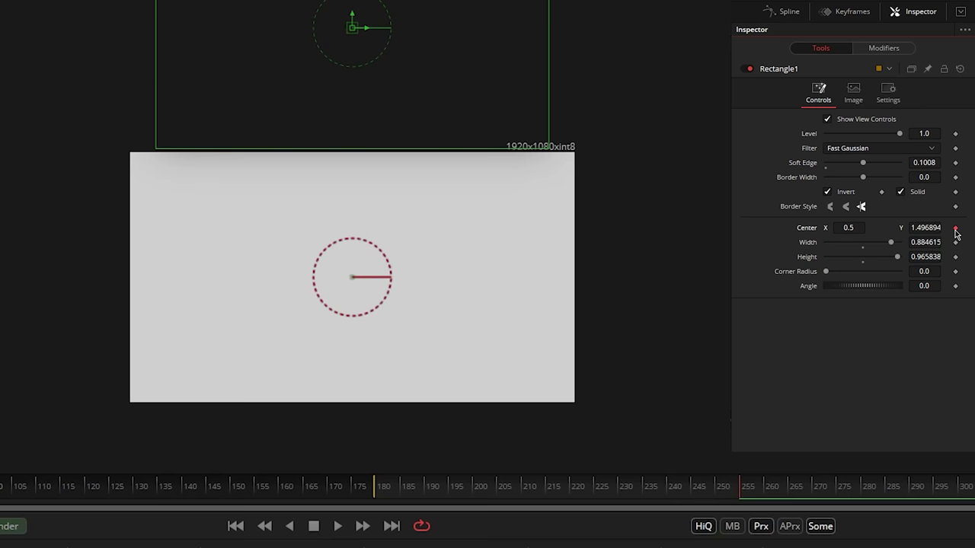
pyautogui.moveTo(376, 45); pyautogui.dragTo(364, 273)
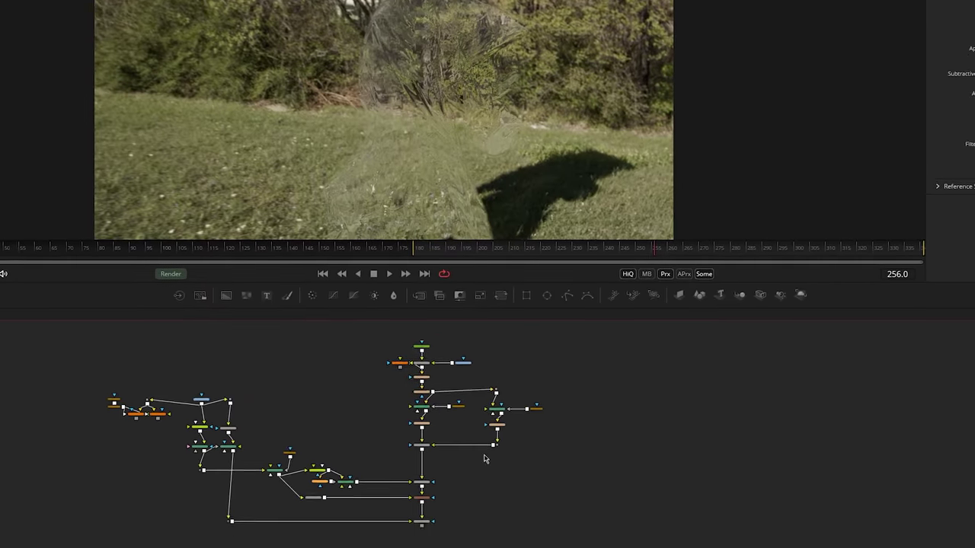
# - Duplicate the MatteControl2_1 and Polygon4 shadow-removal node group
pyautogui.scroll(5, 485, 459)
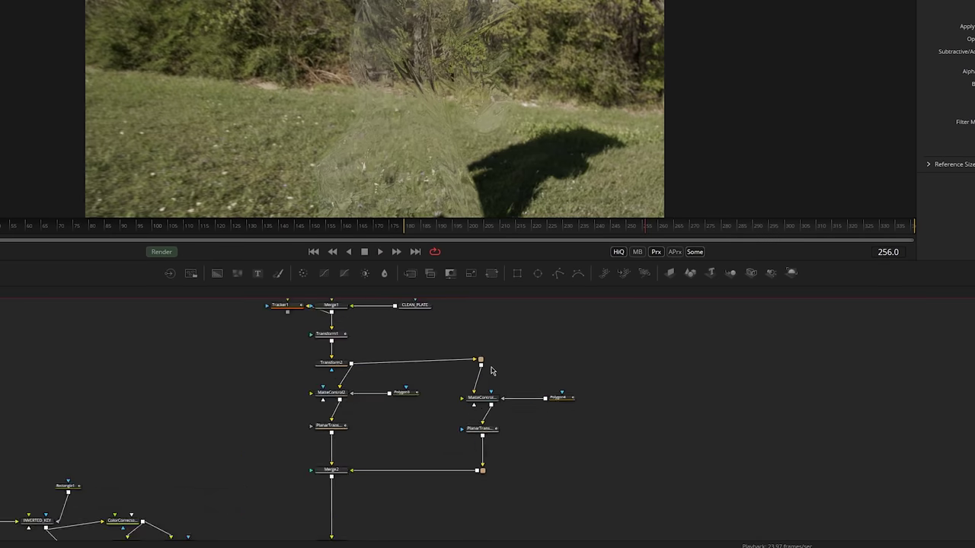
pyautogui.moveTo(340, 388); pyautogui.dragTo(544, 531)
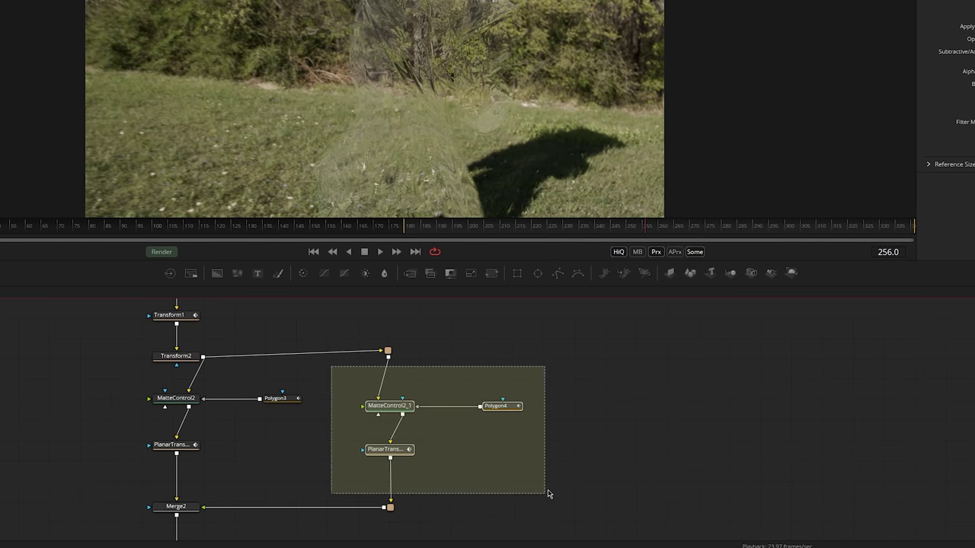
pyautogui.moveTo(547, 494); pyautogui.dragTo(543, 473)
pyautogui.hotkey('ctrl', 'v')
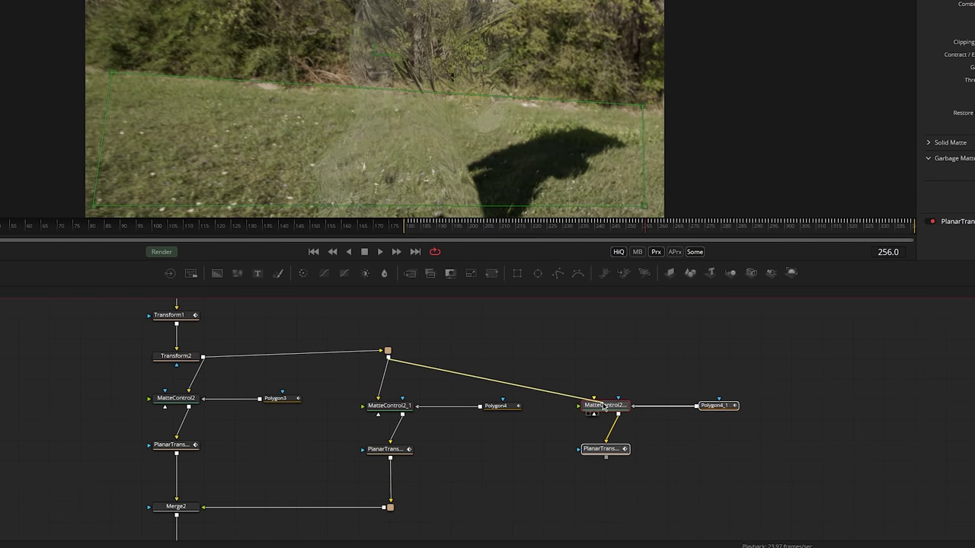
# - Scrub frames to check the shadow mask over the grass, then select Merge5 and play
pyautogui.scroll(-8, 540, 444)
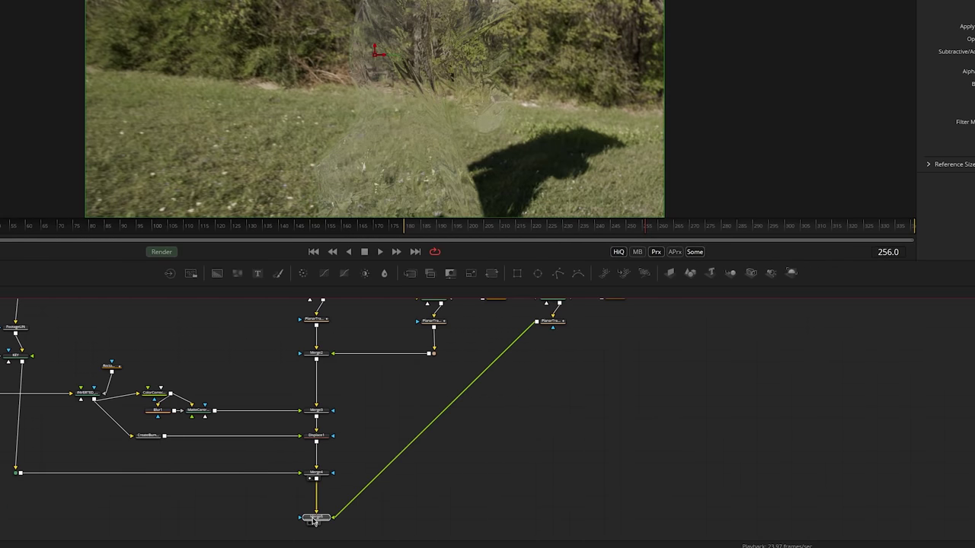
pyautogui.scroll(2, 599, 392)
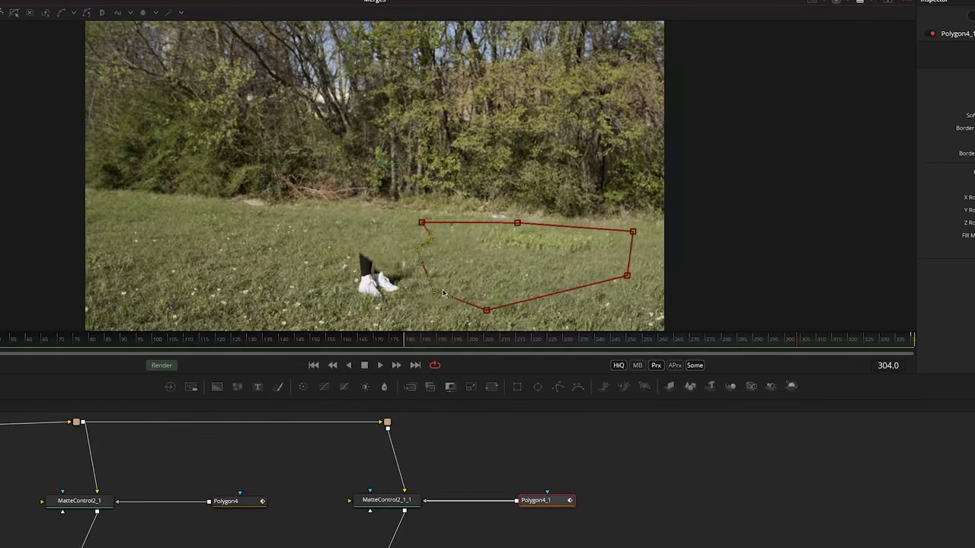
pyautogui.moveTo(655, 340)
pyautogui.mouseDown()
pyautogui.moveTo(670, 342)
pyautogui.moveTo(398, 342)
pyautogui.moveTo(644, 340)
pyautogui.mouseUp()
pyautogui.scroll(2, 460, 280)
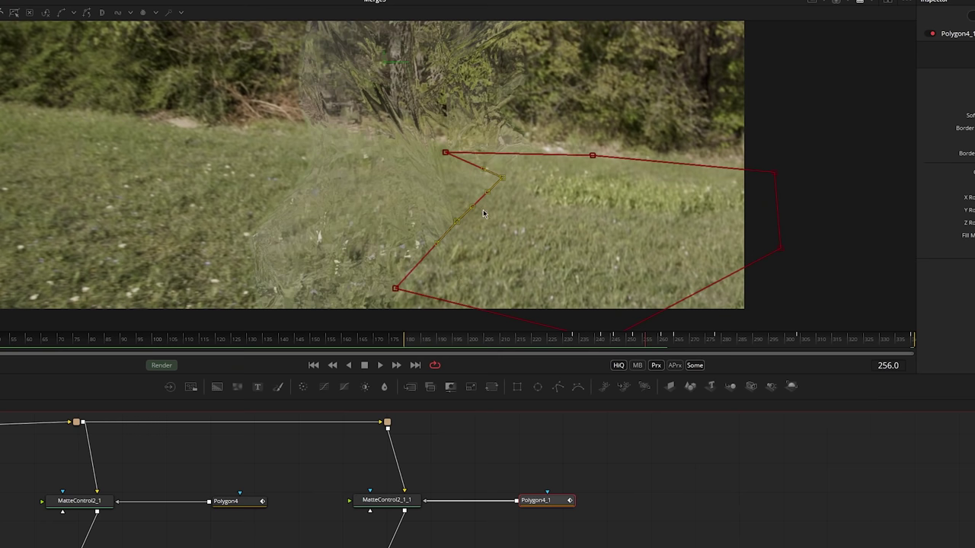
pyautogui.scroll(-3, 353, 494)
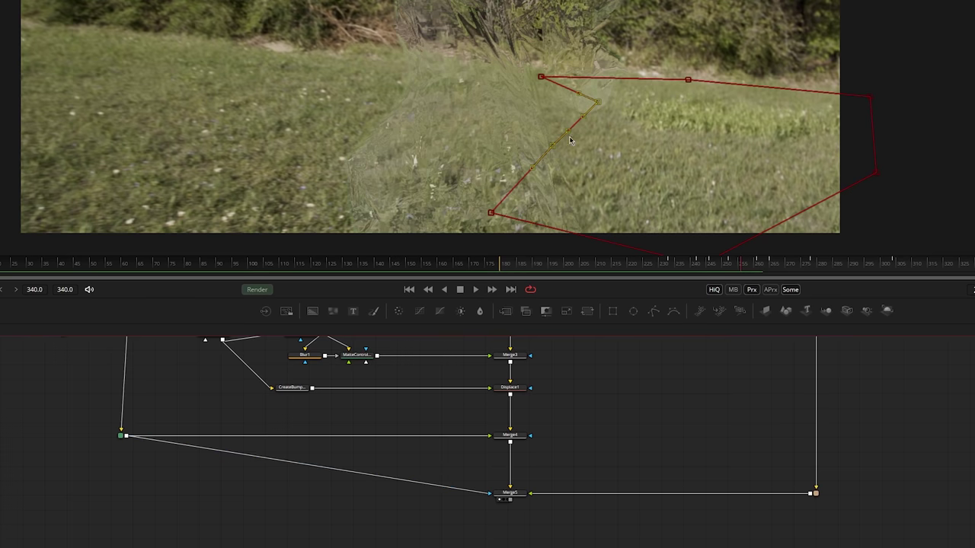
pyautogui.scroll(3, 555, 511)
pyautogui.click(489, 399)
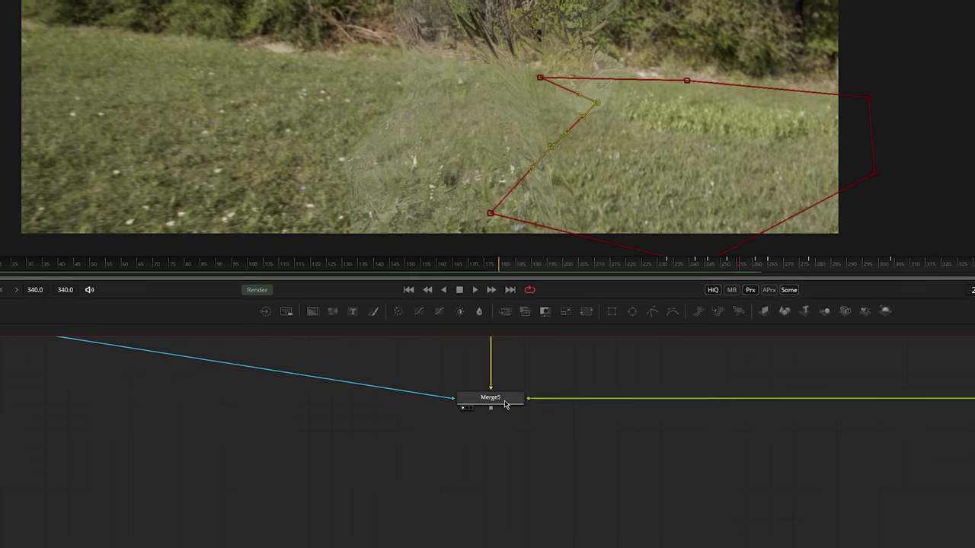
pyautogui.press('space')
# - Add an OpticalFlow node directly below Merge5
pyautogui.scroll(2, 446, 170)
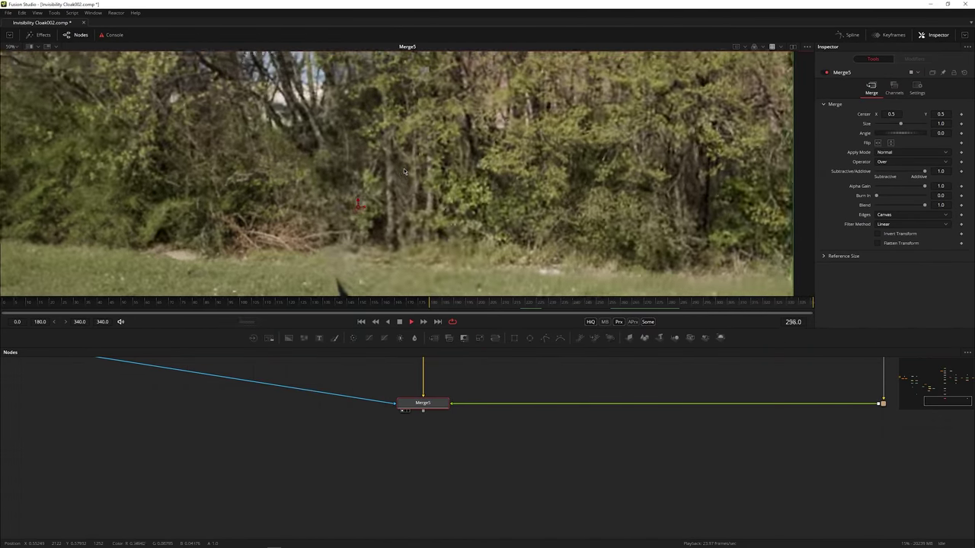
pyautogui.press('space')
pyautogui.hotkey('shift', 'space')
pyautogui.write('optical')
pyautogui.press('Return')
pyautogui.moveTo(358, 409); pyautogui.dragTo(384, 432)
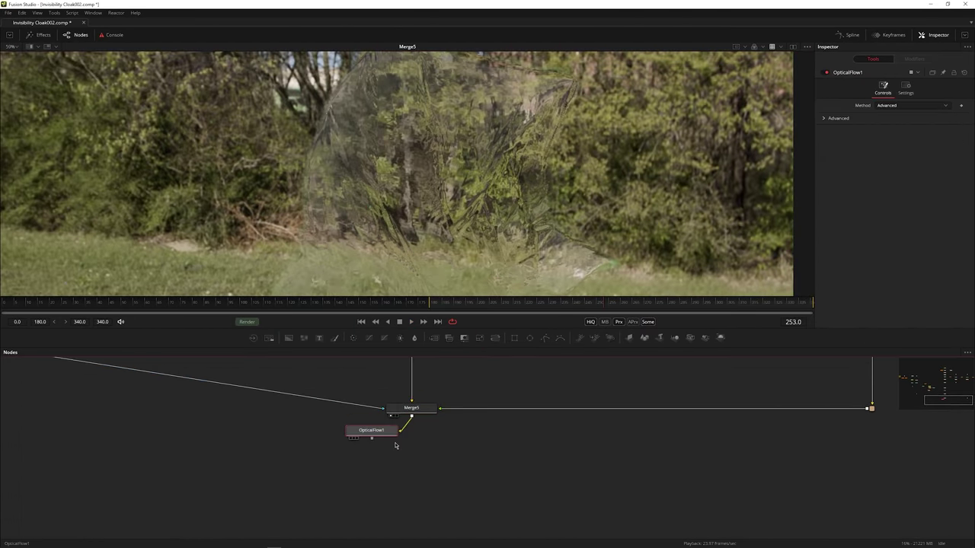
# - Add VectorMotionBlur under OpticalFlow1, connect the matte to its mask, and enable Apply Mask Inverted
pyautogui.hotkey('shift', 'space')
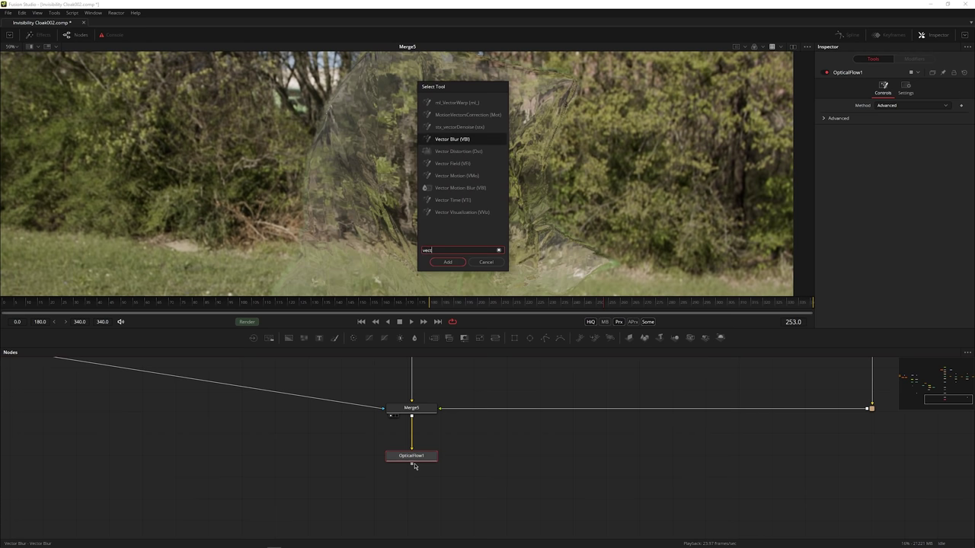
pyautogui.write('vector')
pyautogui.press('Return')
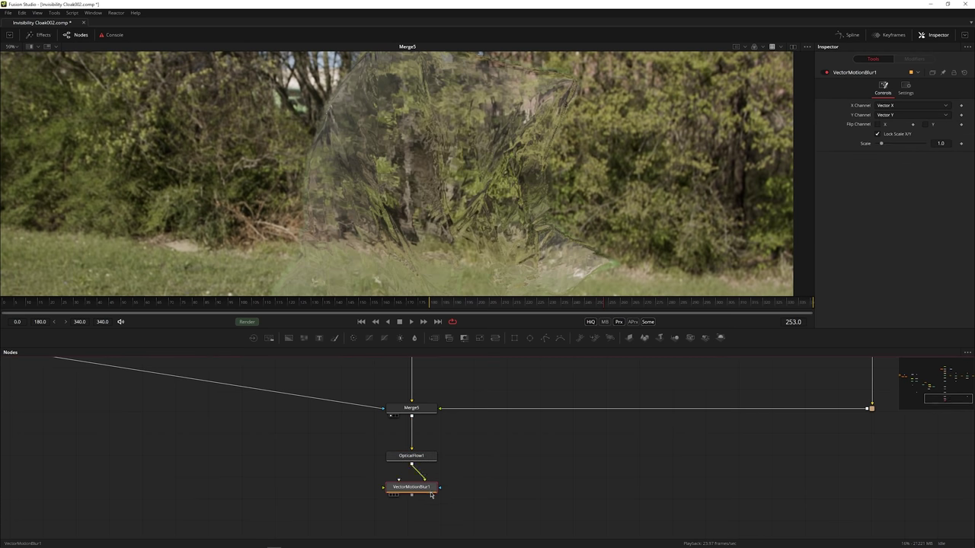
pyautogui.moveTo(480, 510); pyautogui.dragTo(483, 470)
pyautogui.press('1')
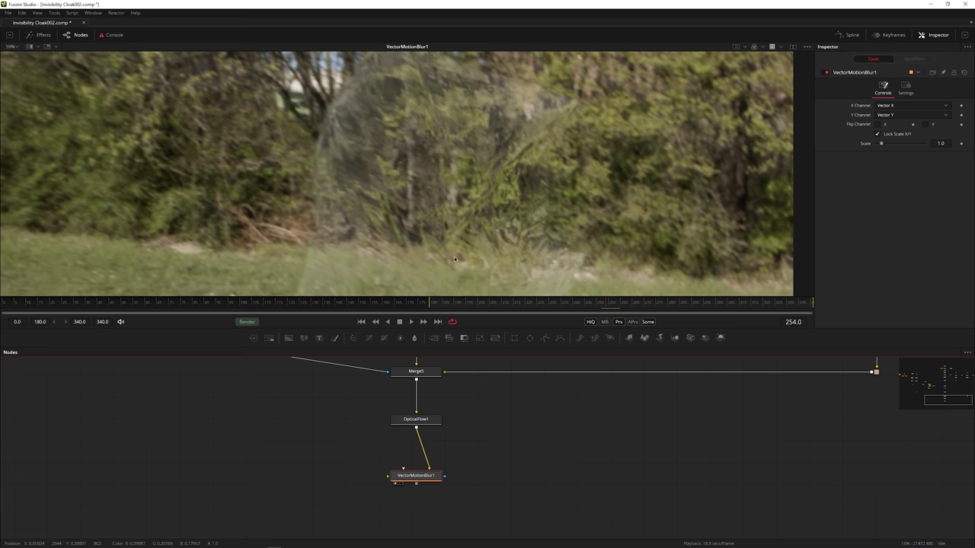
pyautogui.scroll(-3, 359, 466)
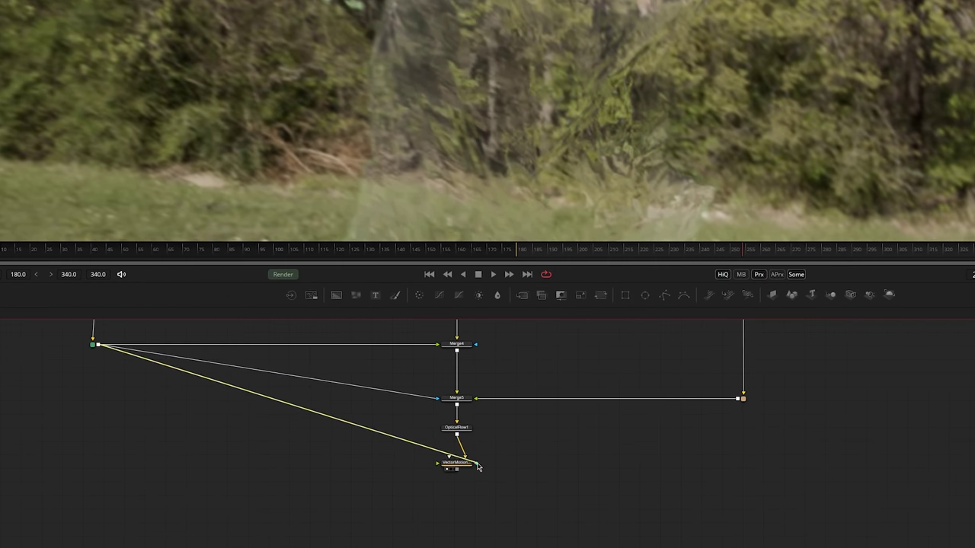
pyautogui.moveTo(478, 467); pyautogui.dragTo(477, 465)
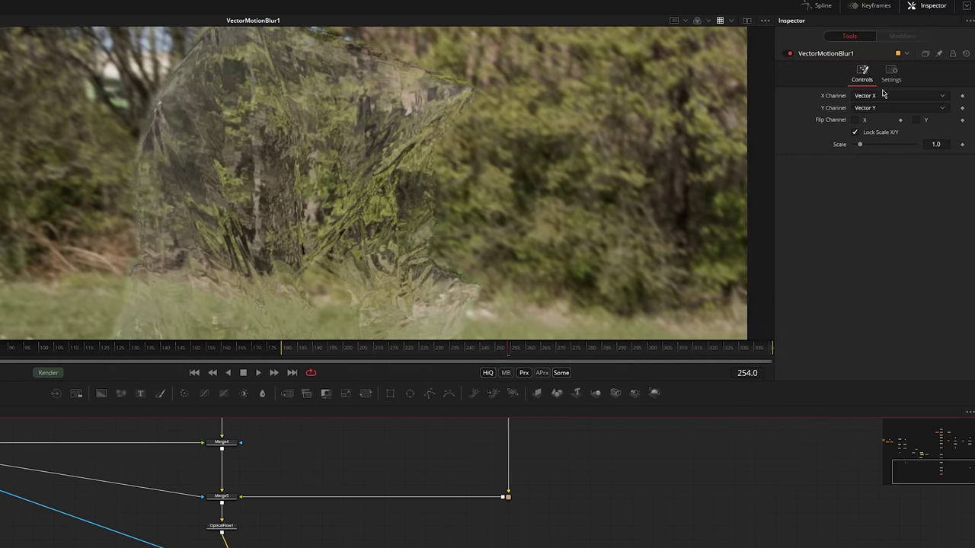
pyautogui.click(891, 75)
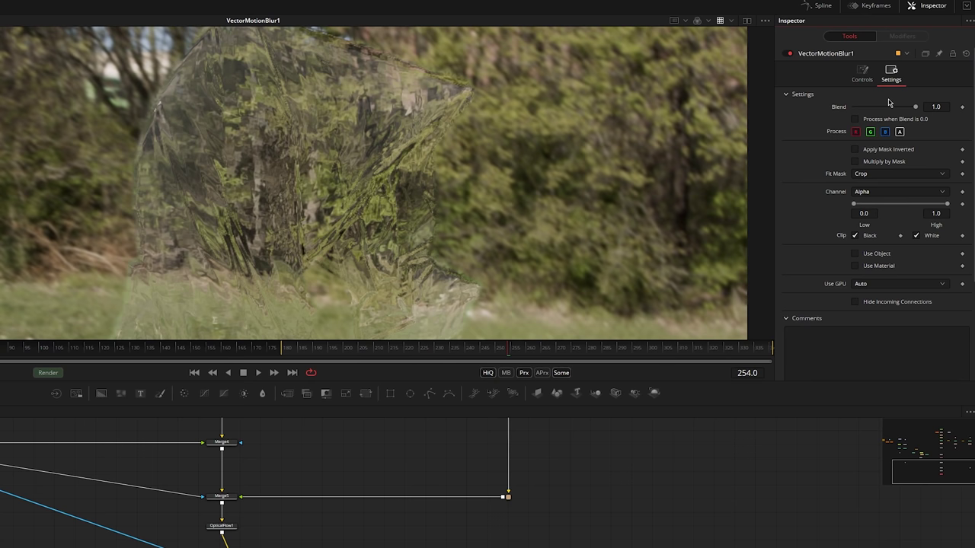
pyautogui.click(886, 152)
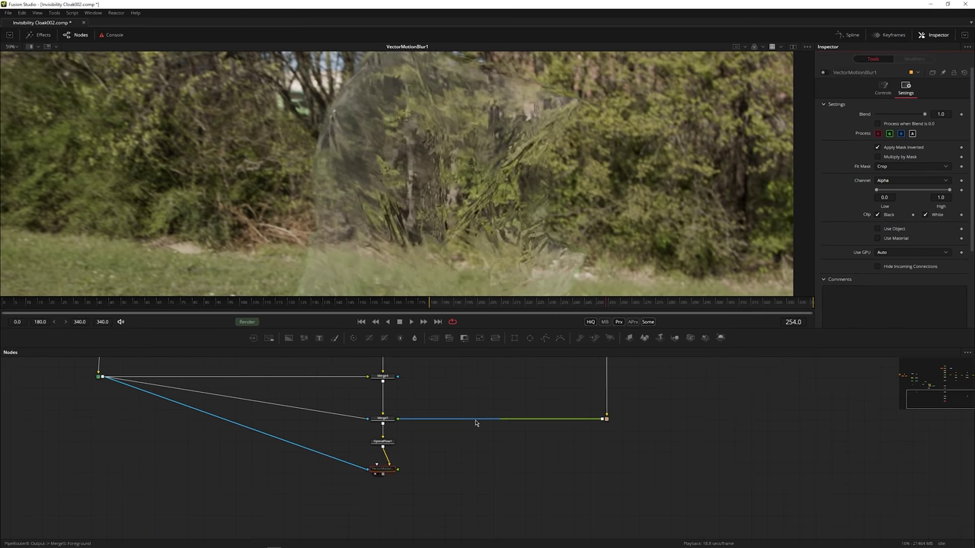
# - Insert an ErodeDilate on the mask link with Amount -0.0098 and a Gaussian filter
pyautogui.hotkey('shift', 'space')
pyautogui.write('erode')
pyautogui.press('Return')
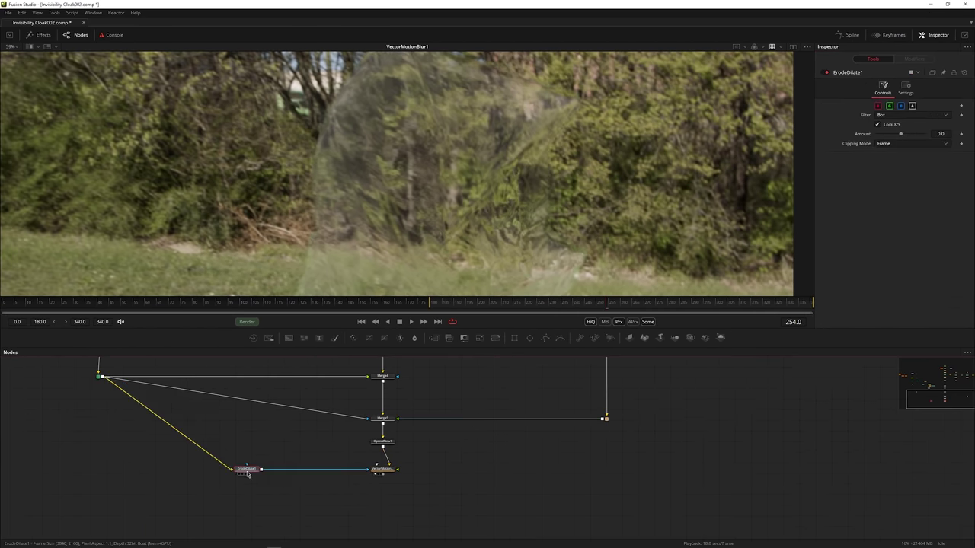
pyautogui.press('1')
pyautogui.press('a')
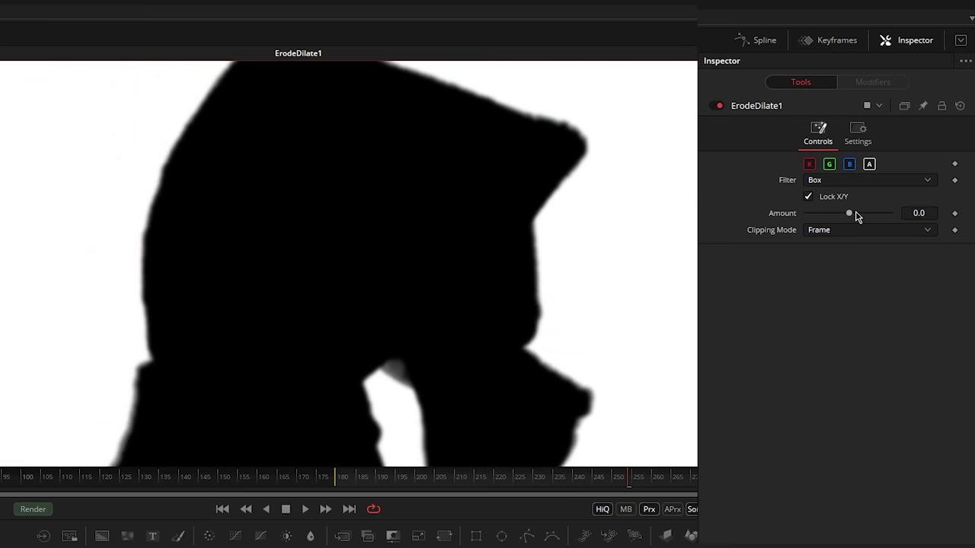
pyautogui.moveTo(856, 217); pyautogui.dragTo(816, 215)
pyautogui.click(842, 211)
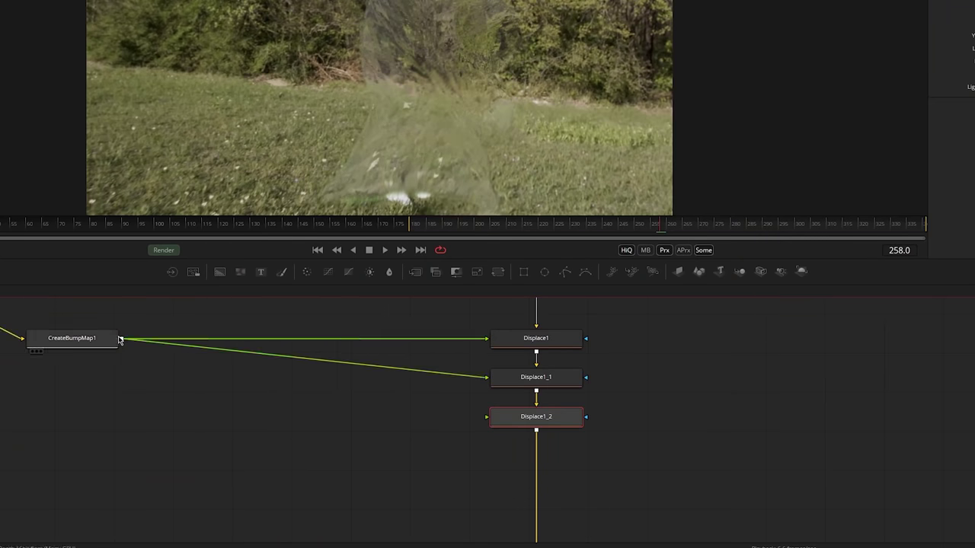
# - Set Displace1, Displace1_1 and Displace1_2 to process only the red, green and blue channels respectively
pyautogui.click(535, 339)
pyautogui.click(847, 70)
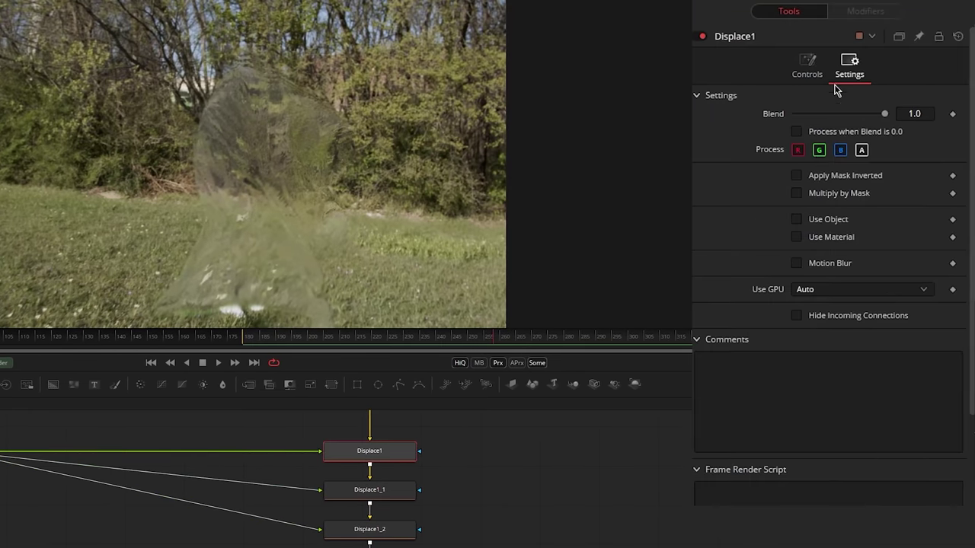
pyautogui.click(397, 489)
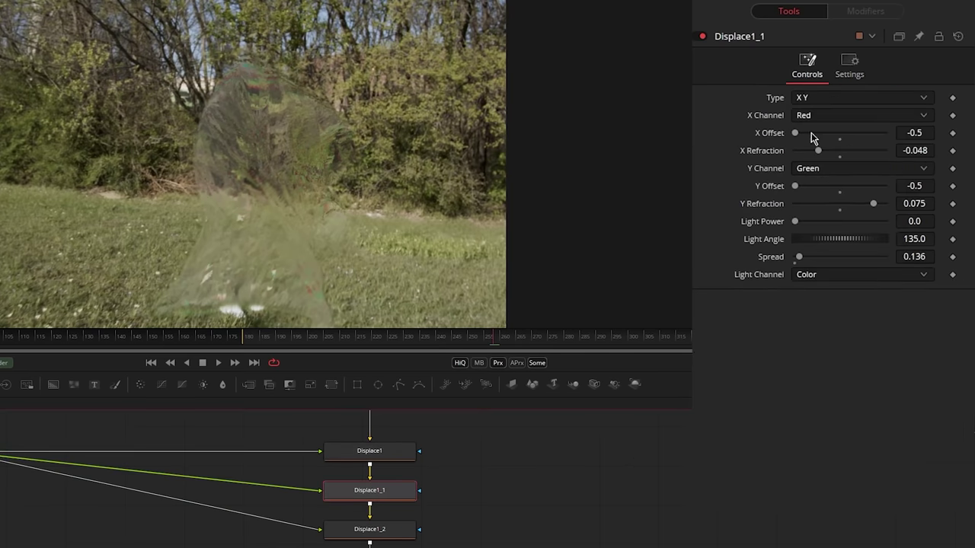
pyautogui.click(850, 70)
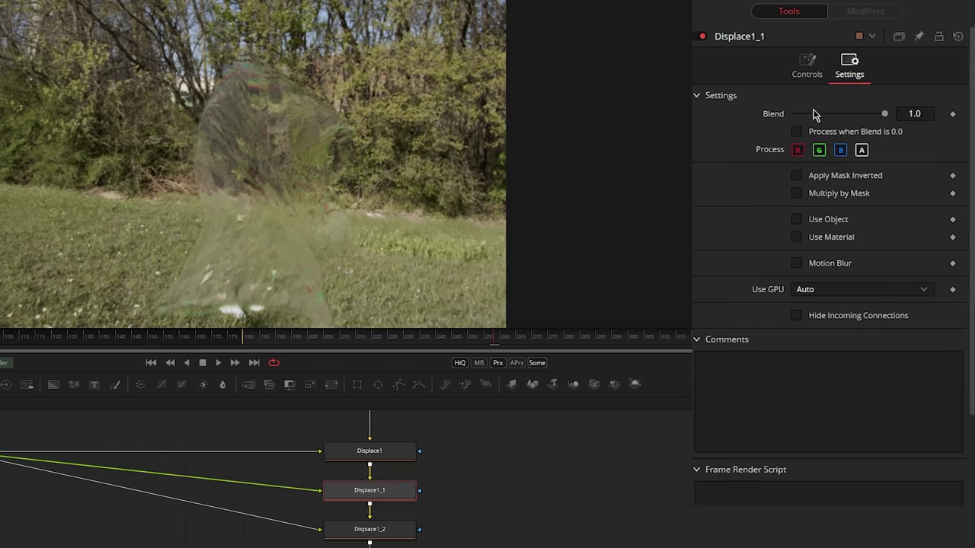
pyautogui.click(395, 530)
pyautogui.click(844, 74)
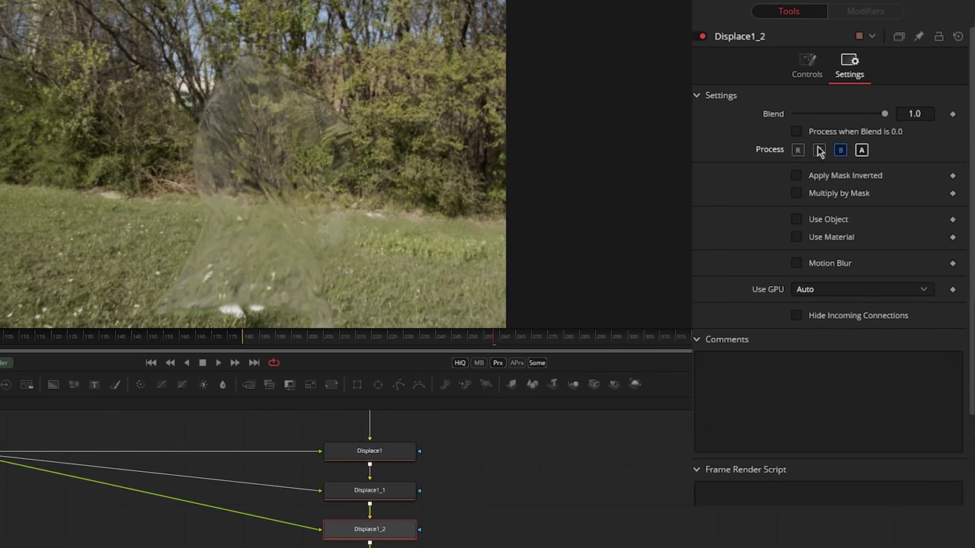
# - Tweak X Refraction so Displace1_2 sits at X -0.0411, Y 0.035, and play back the split
pyautogui.click(807, 65)
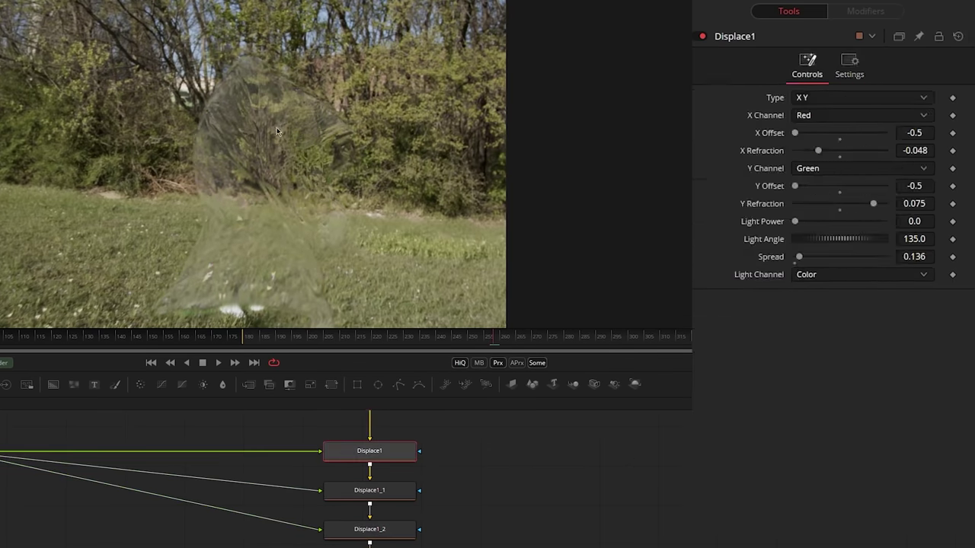
pyautogui.moveTo(914, 150); pyautogui.dragTo(918, 150)
pyautogui.click(396, 529)
pyautogui.click(807, 65)
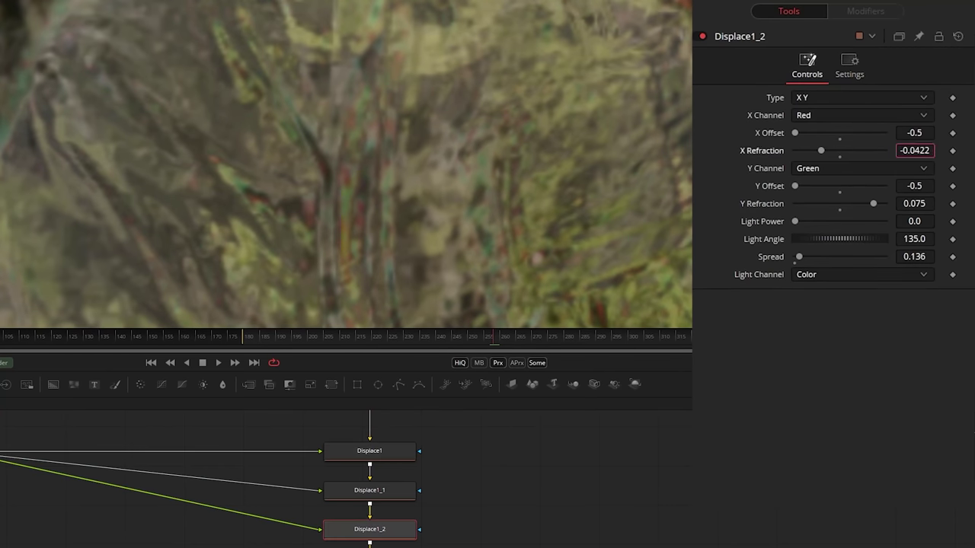
pyautogui.press('space')
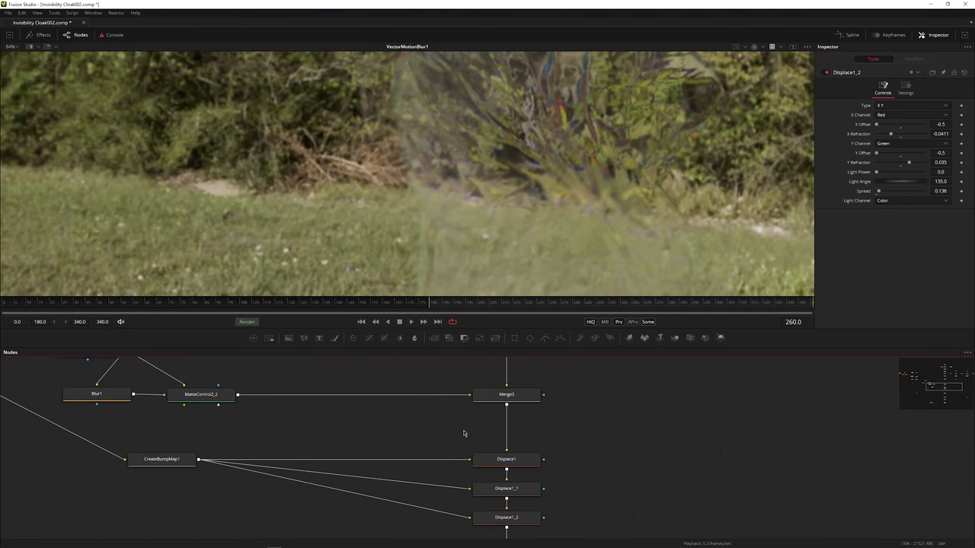
# - Add a VariBlur node via the 'vari' search and drop it onto the Merge3–Displace1 link
pyautogui.hotkey('shift', 'space')
pyautogui.write('vari')
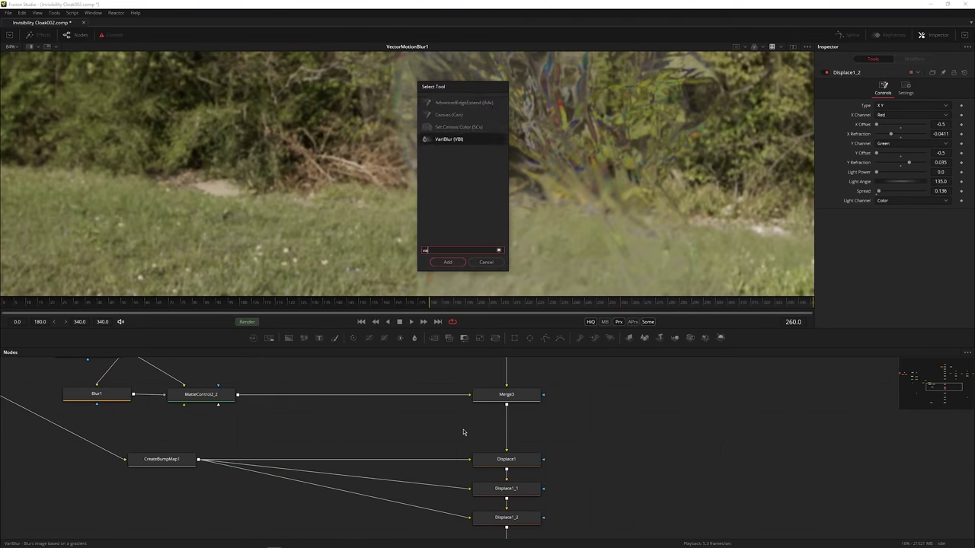
pyautogui.press('Return')
pyautogui.moveTo(463, 433); pyautogui.dragTo(509, 432)
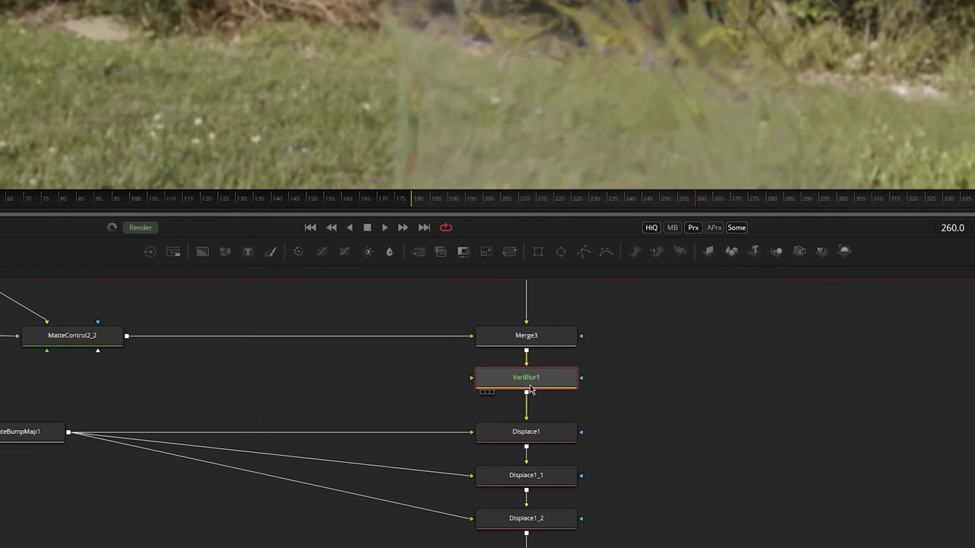